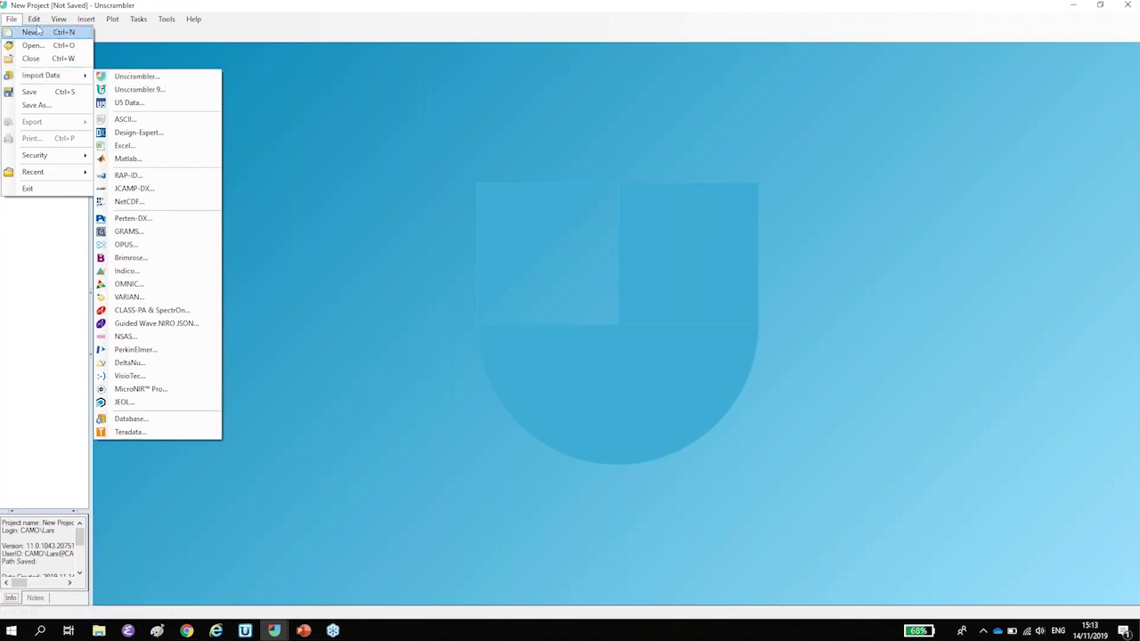
pyautogui.click(68, 23)
pyautogui.moveTo(107, 24)
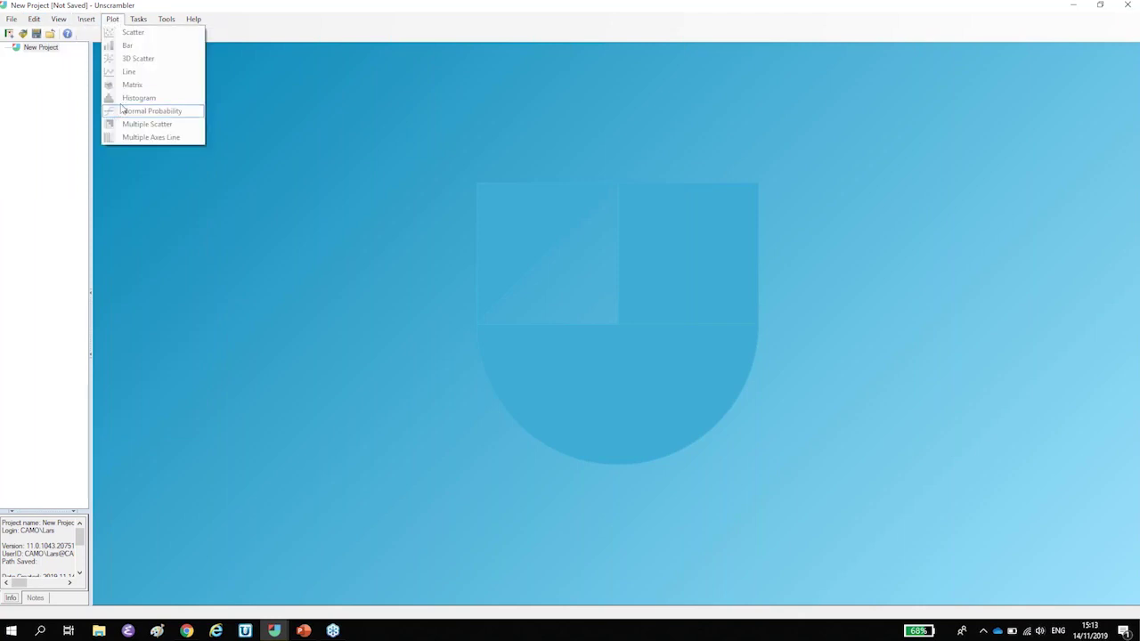
pyautogui.moveTo(143, 22)
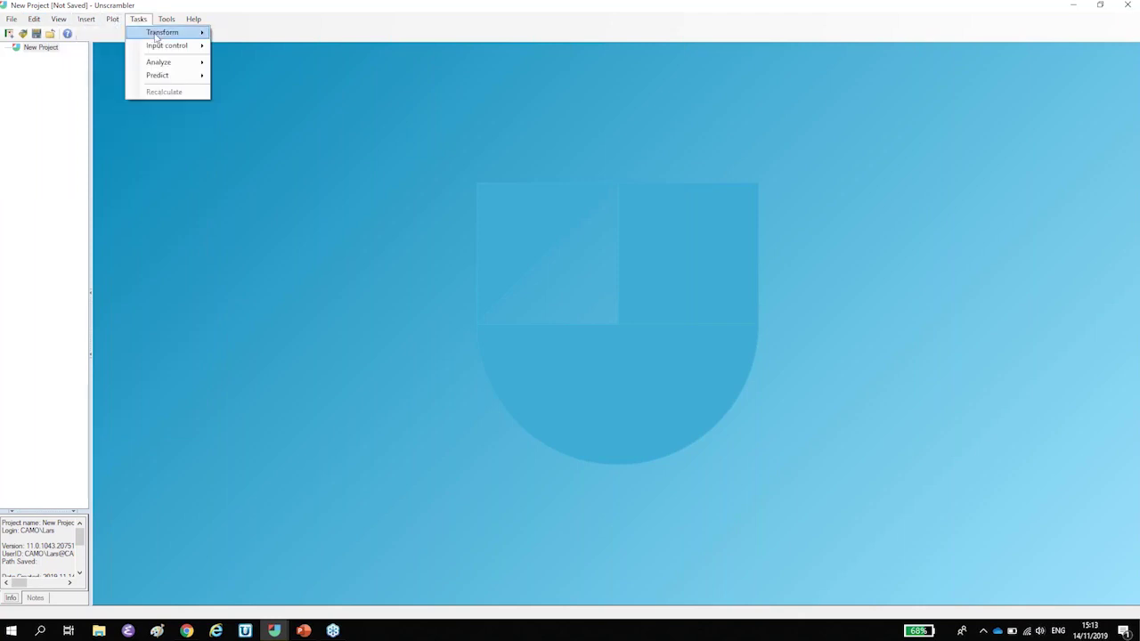
pyautogui.moveTo(192, 32)
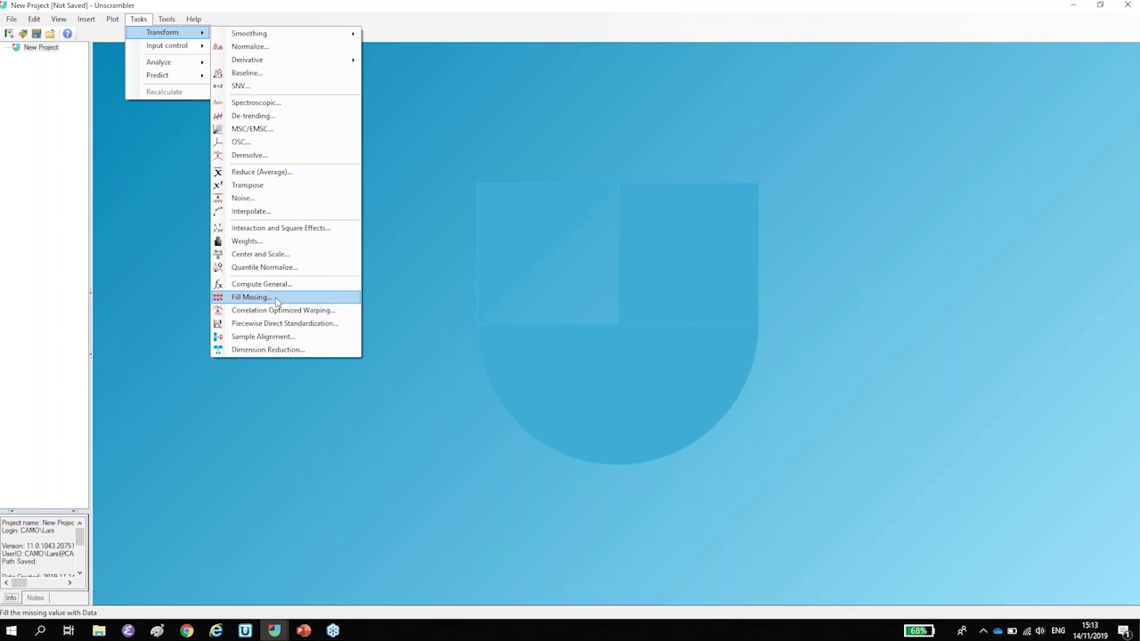
pyautogui.moveTo(187, 63)
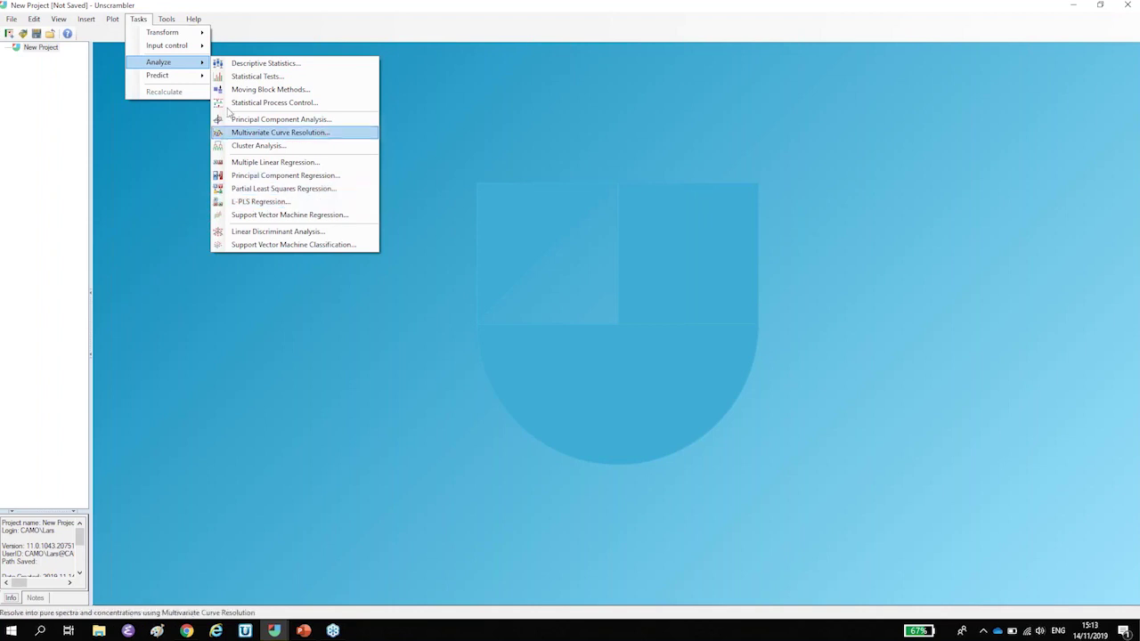
pyautogui.press('Escape')
# Step: Run the Import matrix Python script with logging level INFO and open the matrix it imports
pyautogui.click(164, 22)
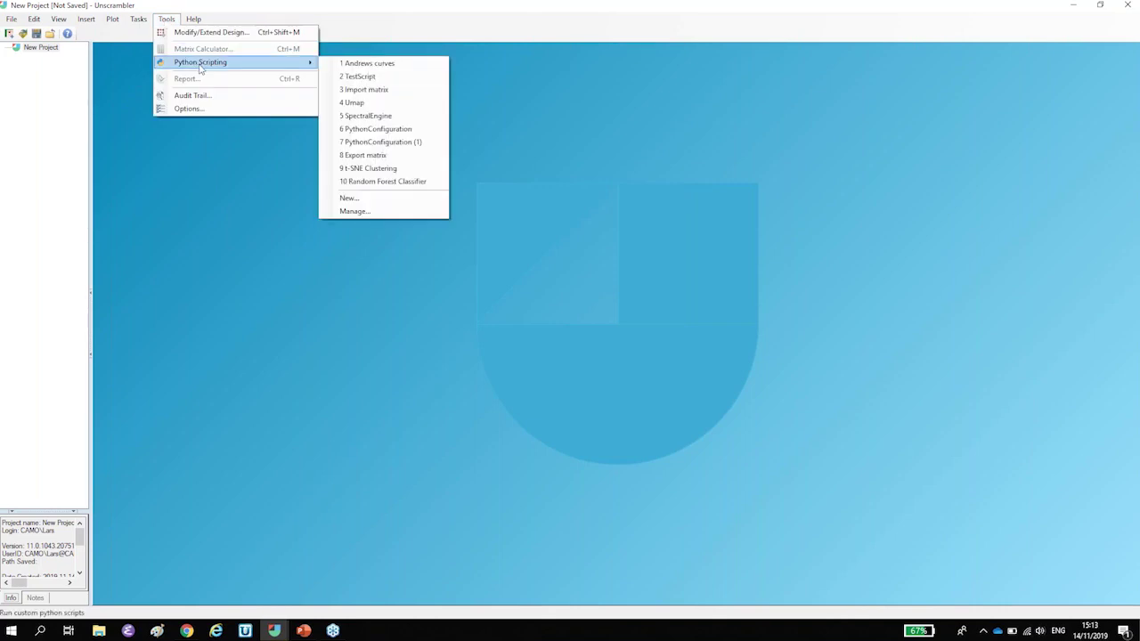
pyautogui.click(380, 92)
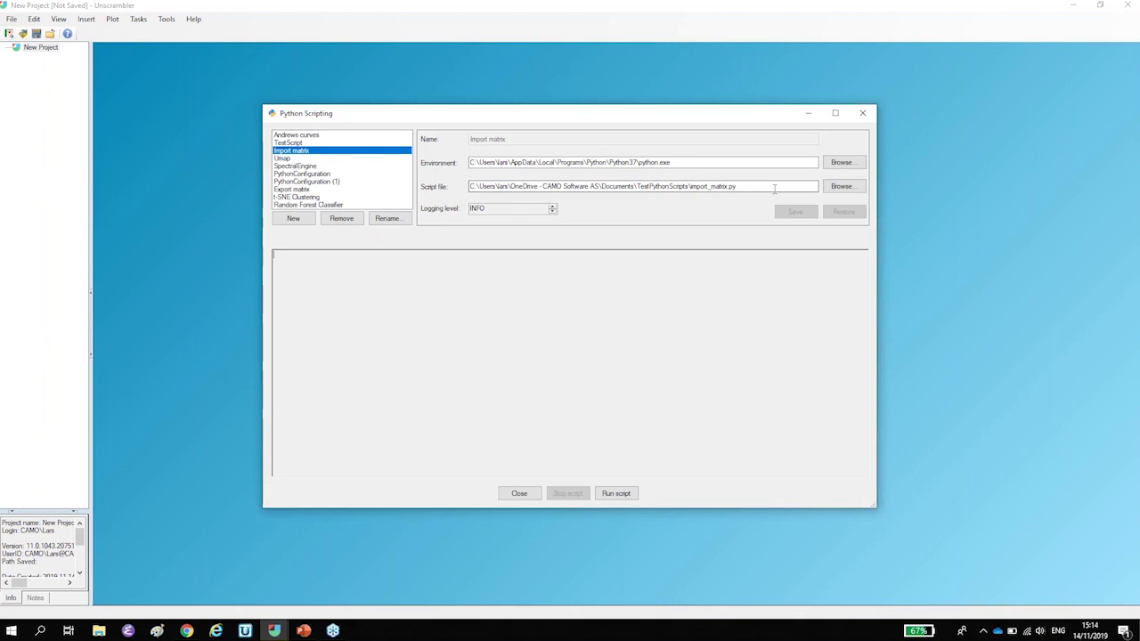
pyautogui.click(552, 209)
pyautogui.click(552, 212)
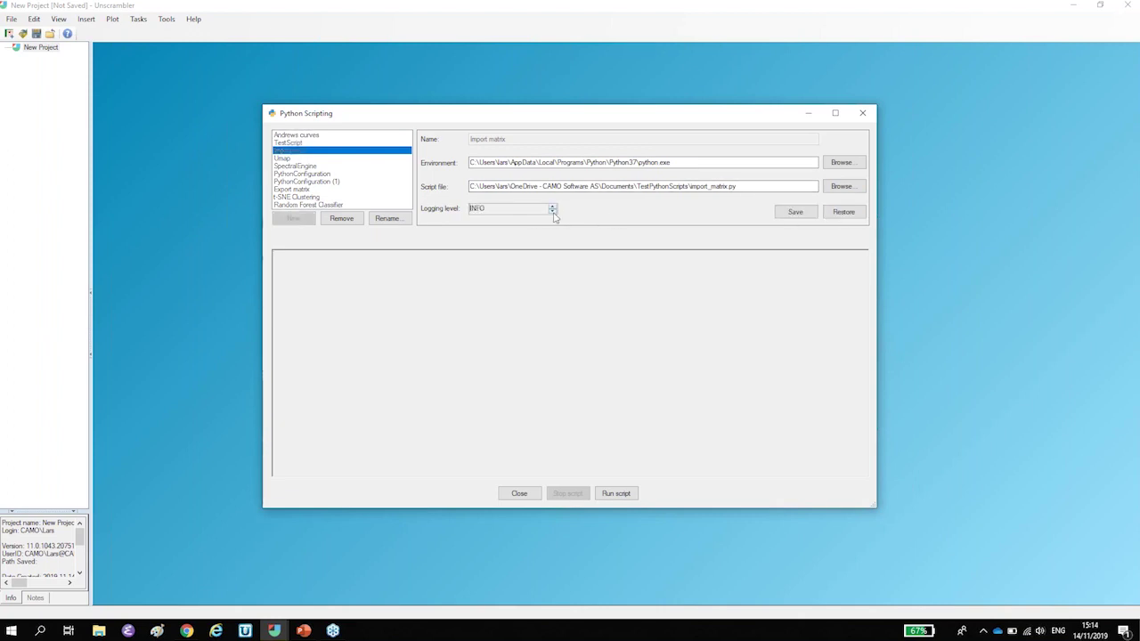
pyautogui.click(614, 494)
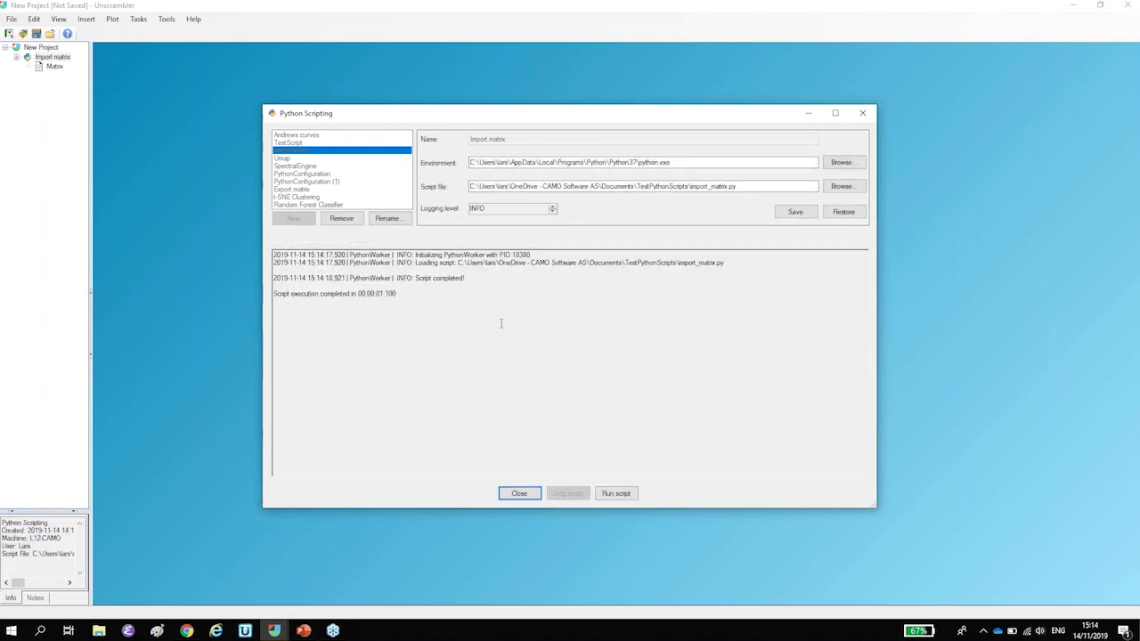
pyautogui.click(520, 492)
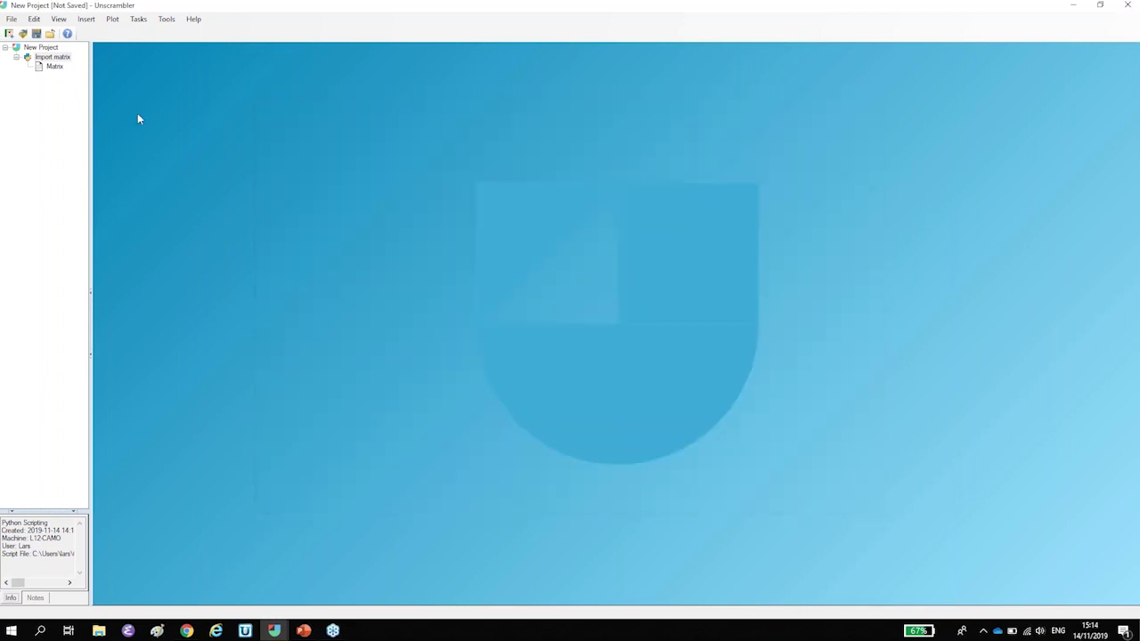
pyautogui.click(55, 68)
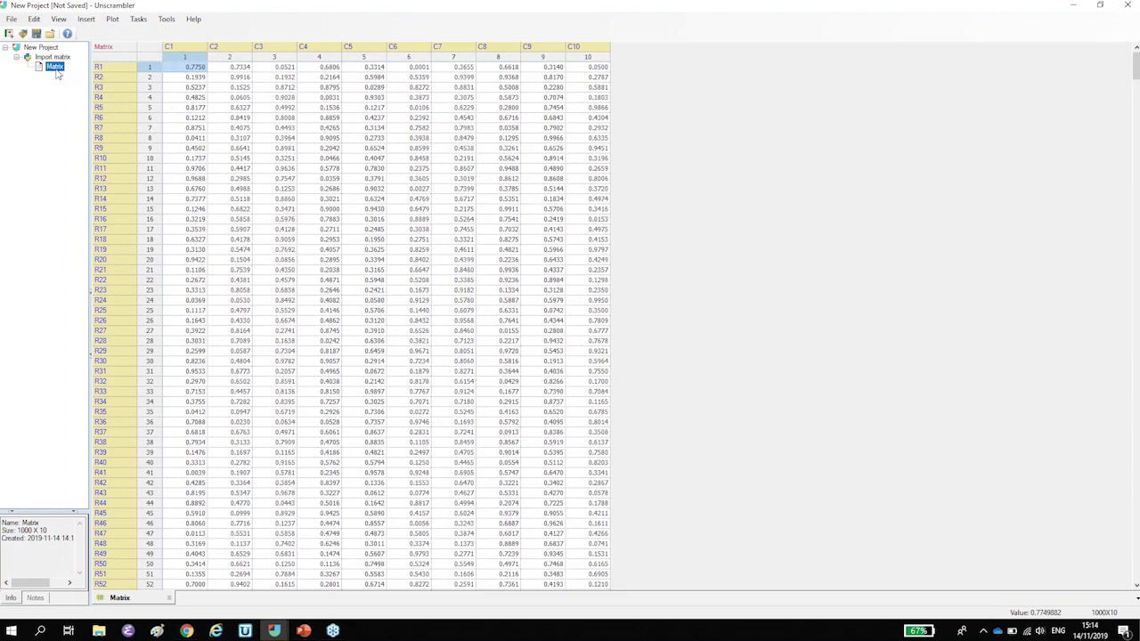
# Step: Minimize the new project and bring the Gene expression cancer project window up maximized
pyautogui.click(1075, 9)
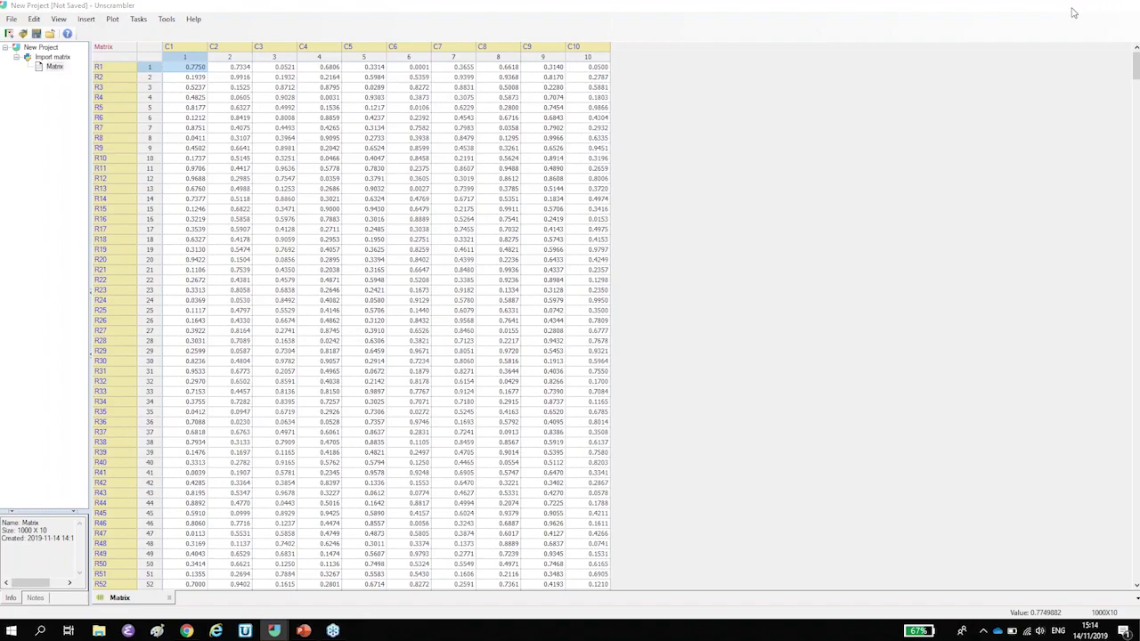
pyautogui.moveTo(275, 632)
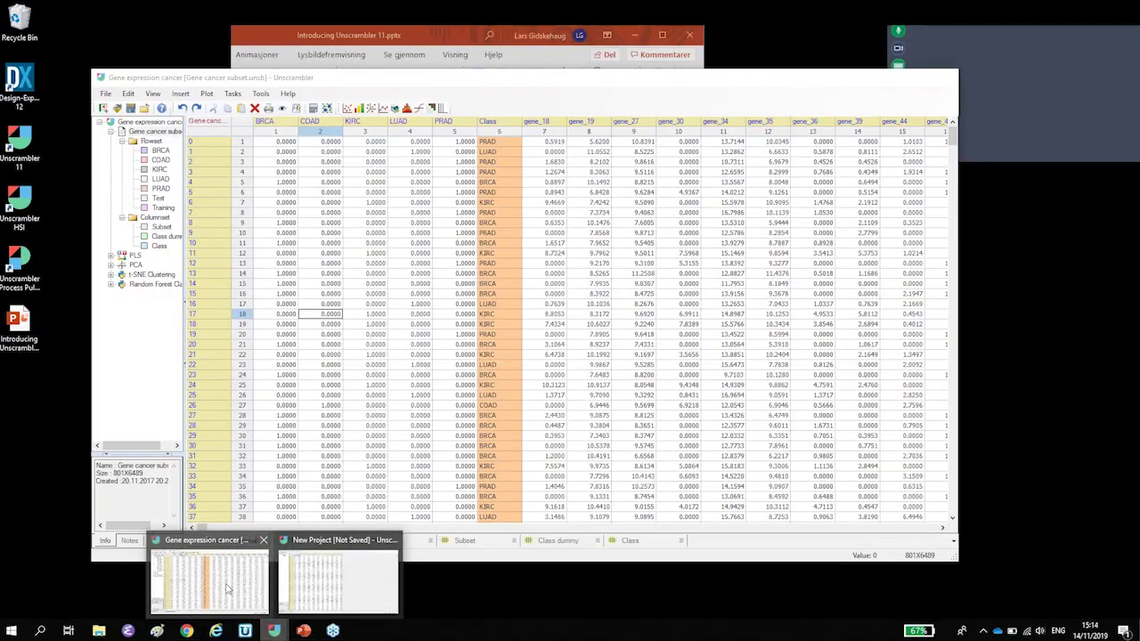
pyautogui.click(228, 589)
pyautogui.click(916, 79)
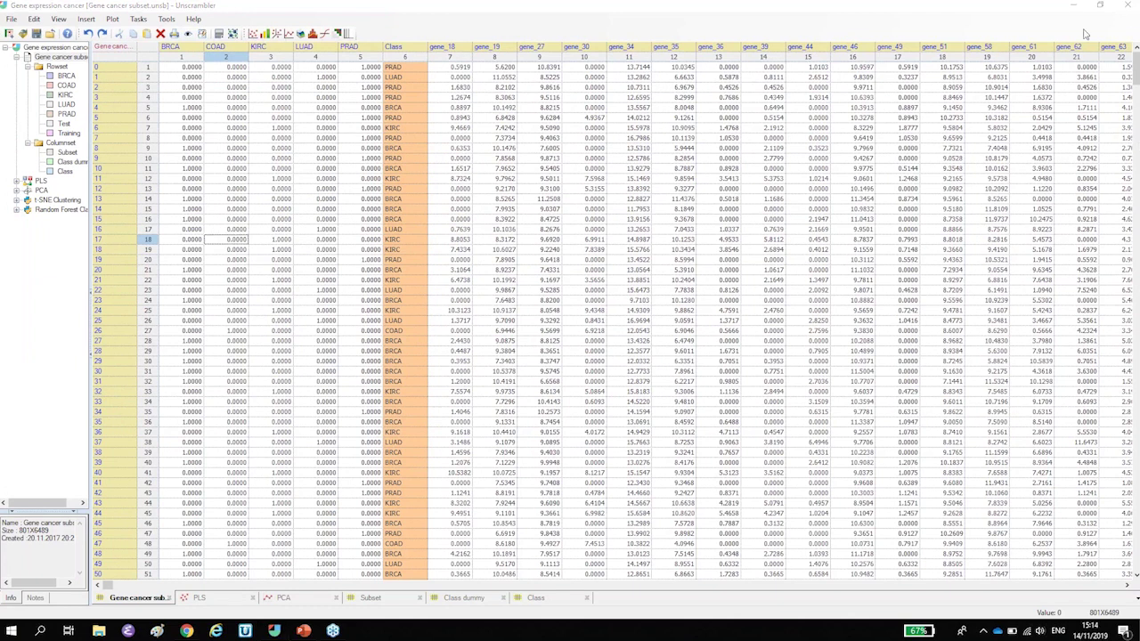
# Step: Create a scatter plot of the nine columns gene_18 to gene_44 using all rows and the Variable plot type
pyautogui.scroll(-5, 895, 299)
pyautogui.scroll(5, 362, 236)
pyautogui.moveTo(454, 56); pyautogui.dragTo(829, 71)
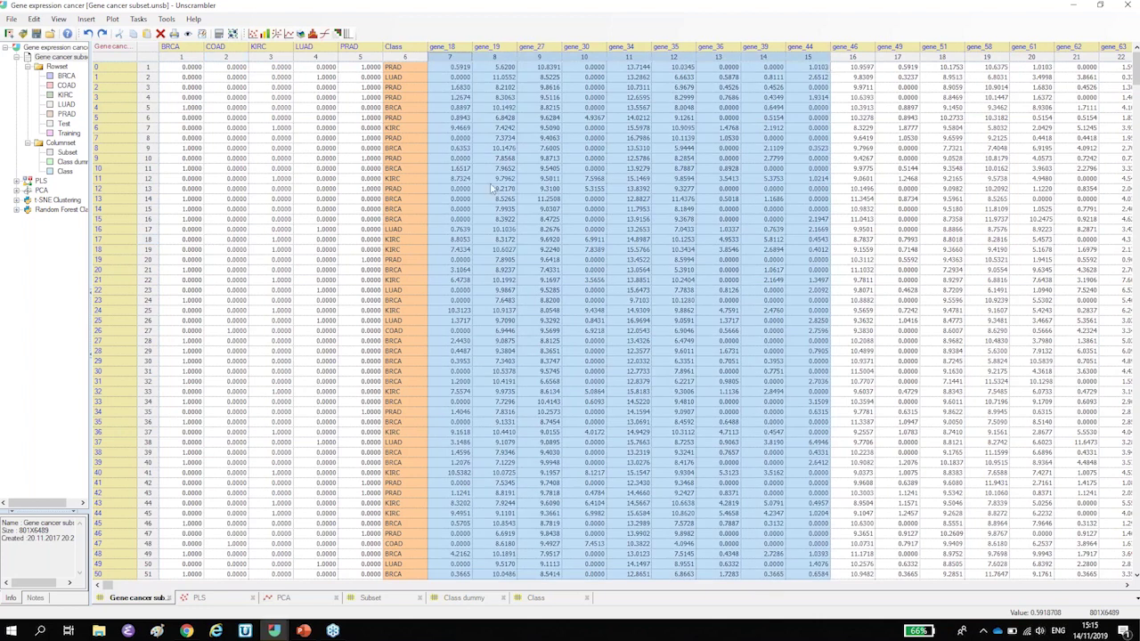
pyautogui.click(253, 34)
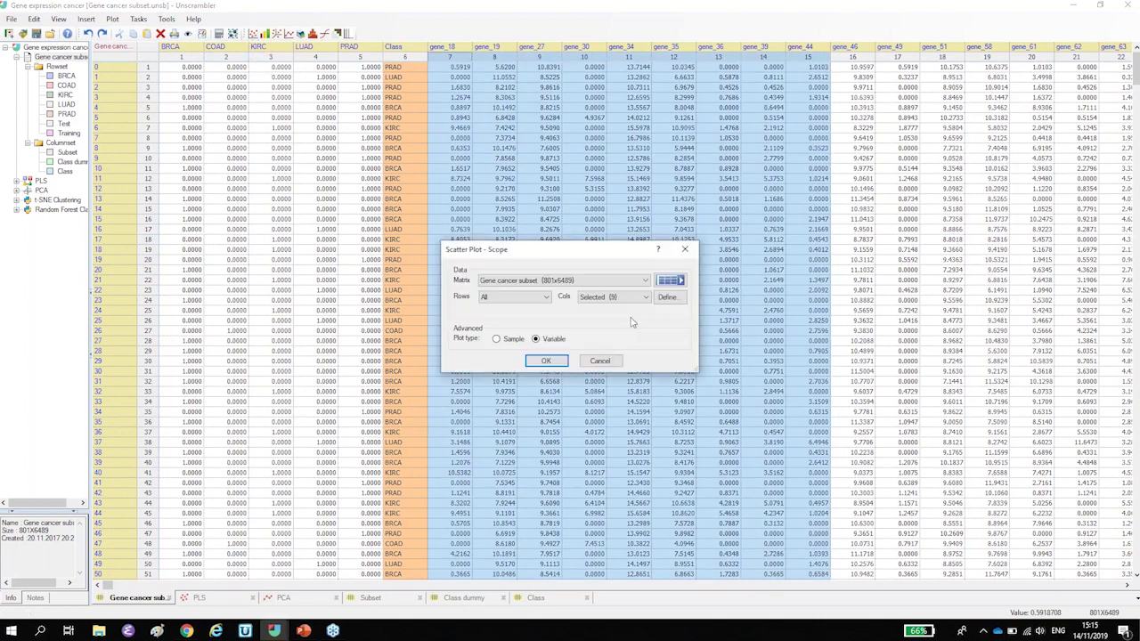
pyautogui.click(546, 361)
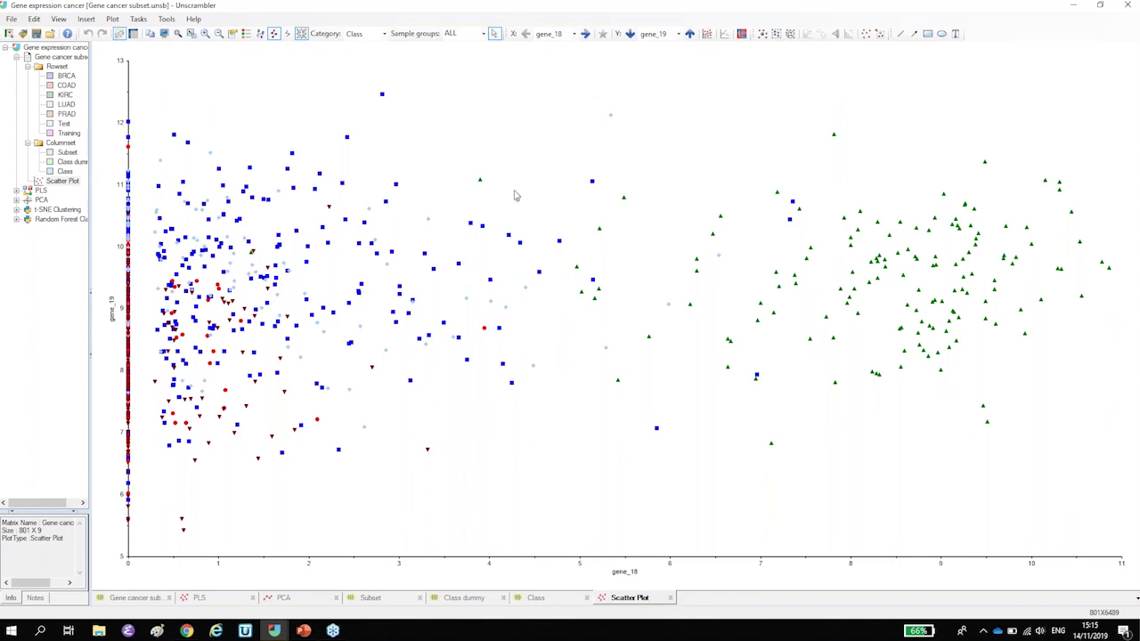
# Step: Set the scatter plot's axes to gene_27 on X and gene_34 on Y
pyautogui.click(690, 34)
pyautogui.click(690, 34)
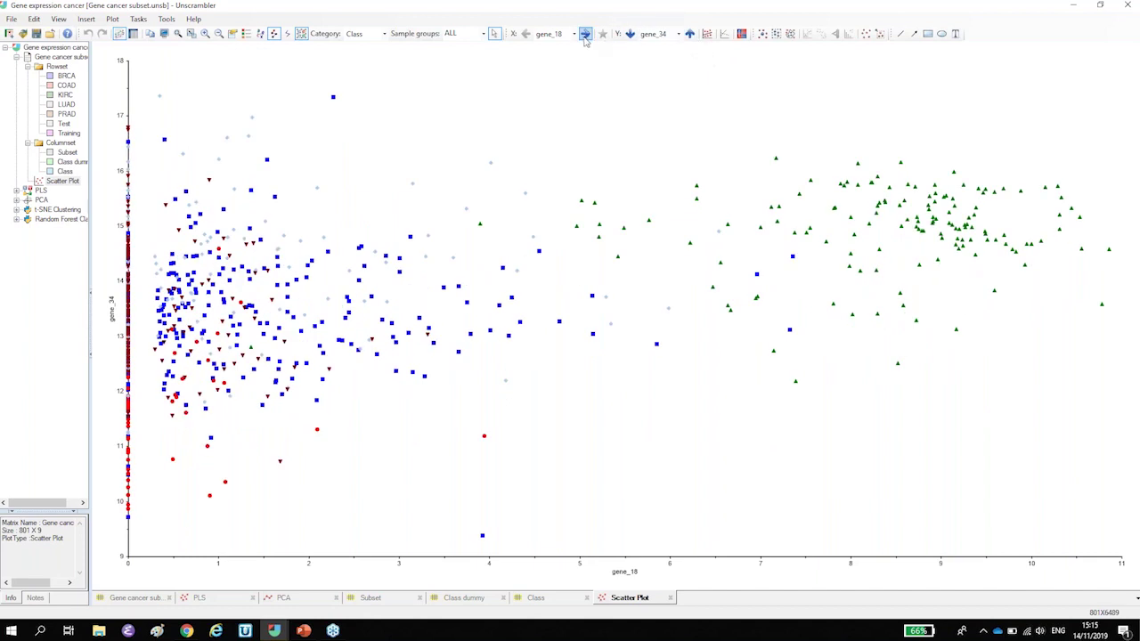
pyautogui.click(585, 34)
pyautogui.click(585, 33)
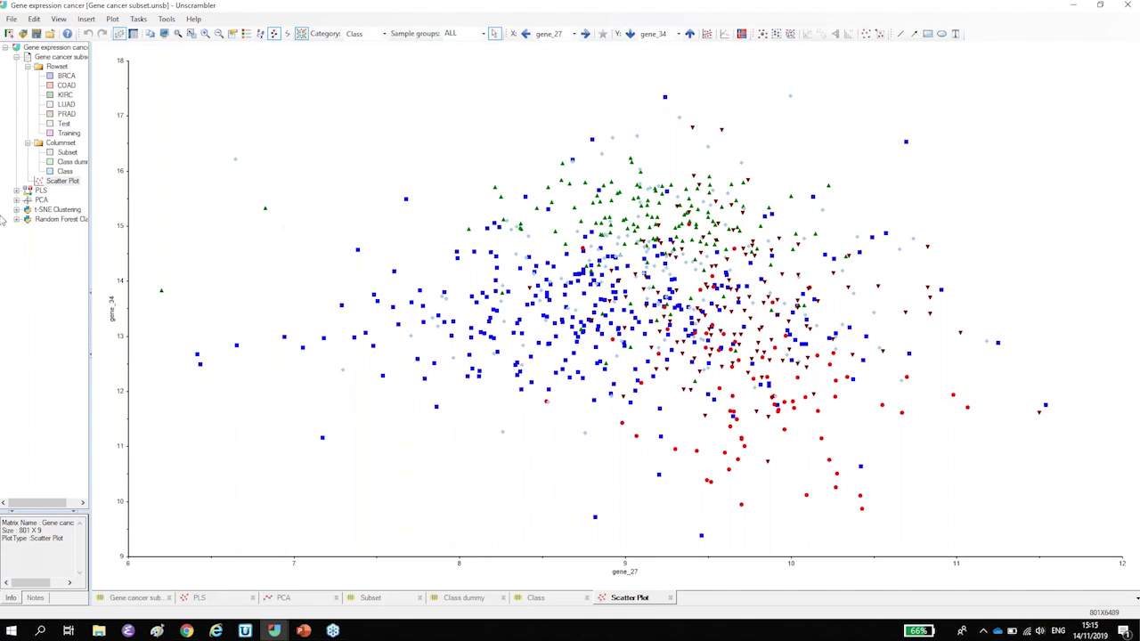
# Step: Open the PCA model's plots and view the scores with PC-2 on X and PC-4 on Y
pyautogui.click(41, 199)
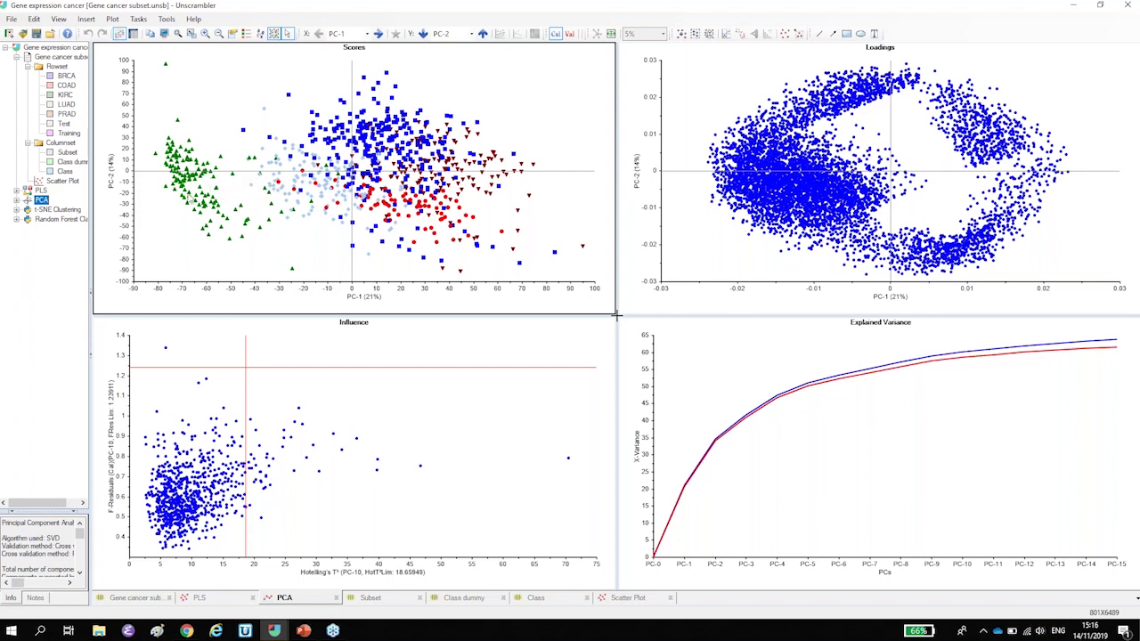
pyautogui.click(482, 33)
pyautogui.click(482, 33)
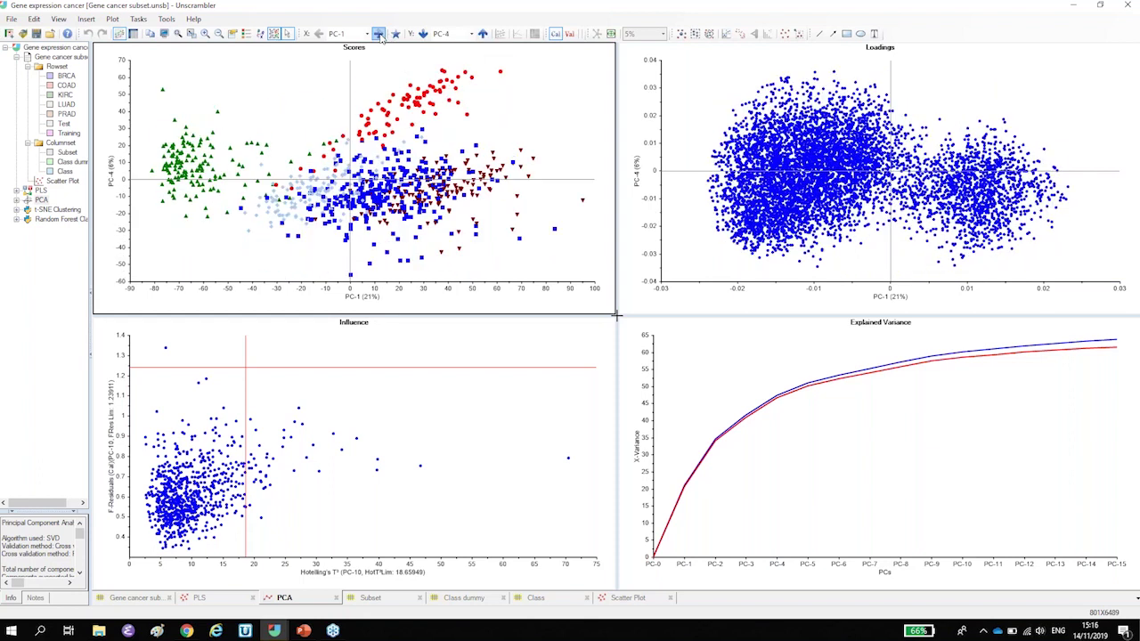
pyautogui.click(379, 33)
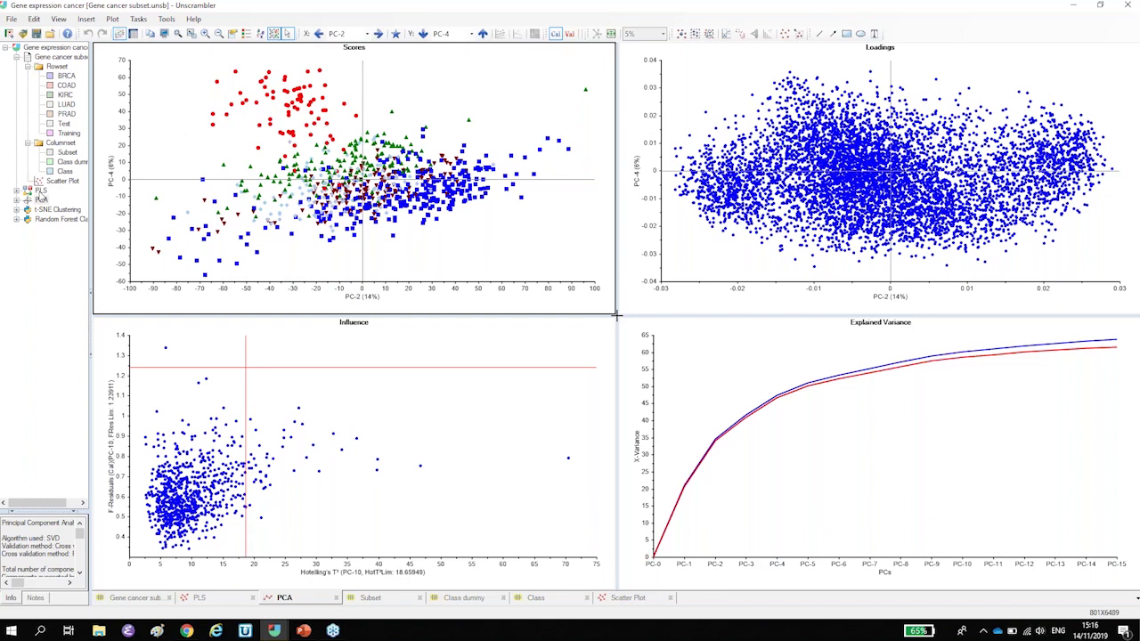
# Step: Open the PLS model's plots, view the scores for Factor-1 against Factor-4, and return the Y axis to Factor-2
pyautogui.click(40, 190)
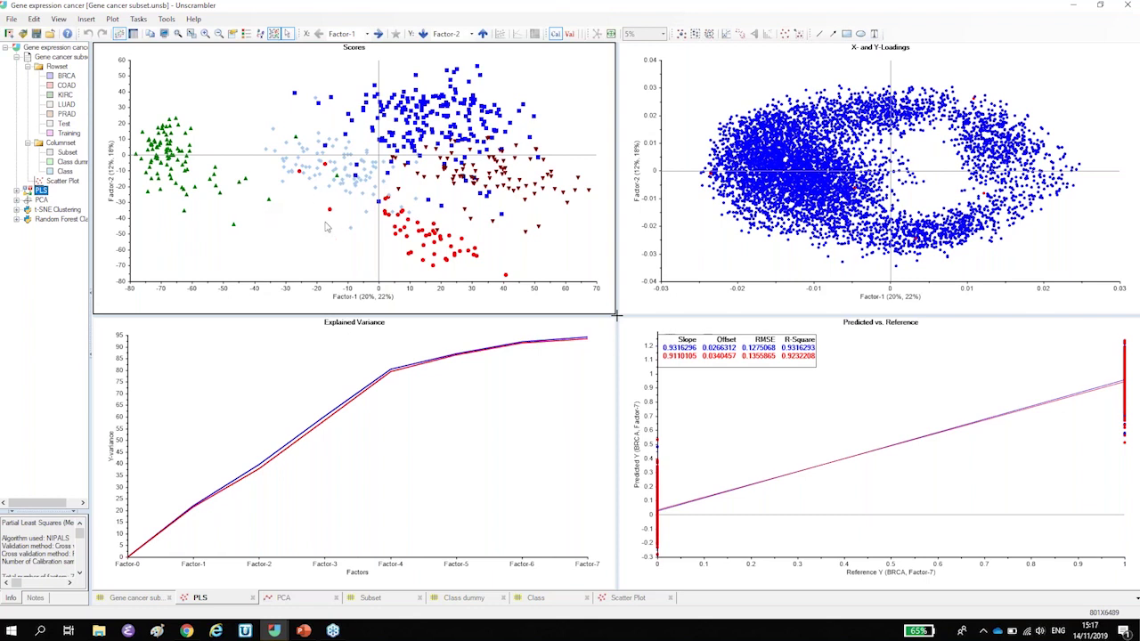
pyautogui.click(482, 34)
pyautogui.click(482, 34)
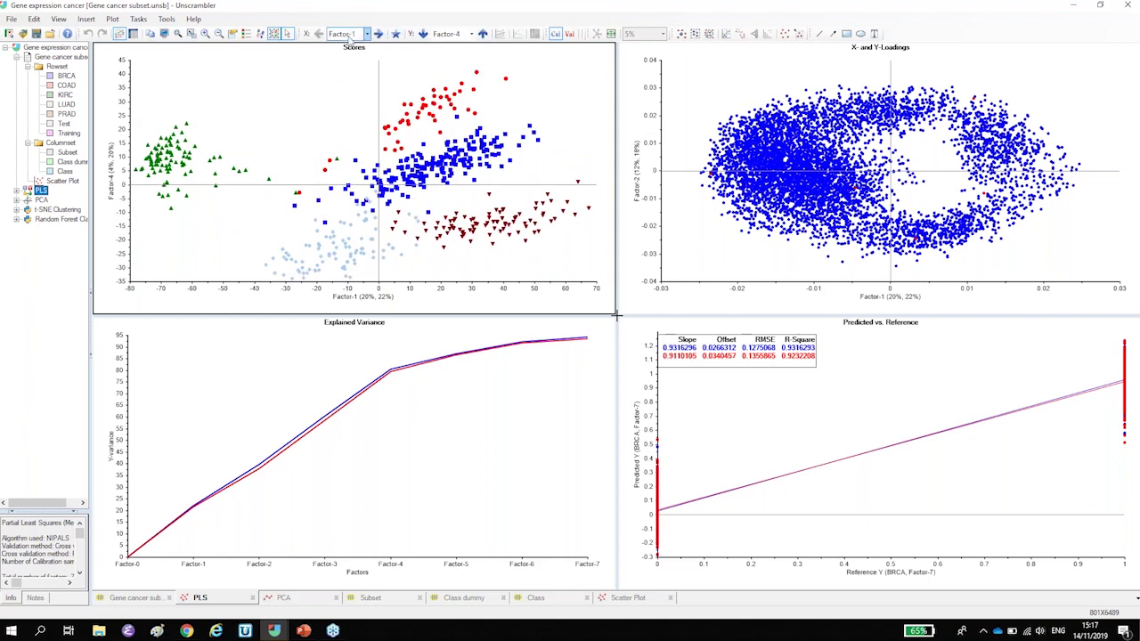
pyautogui.doubleClick(423, 34)
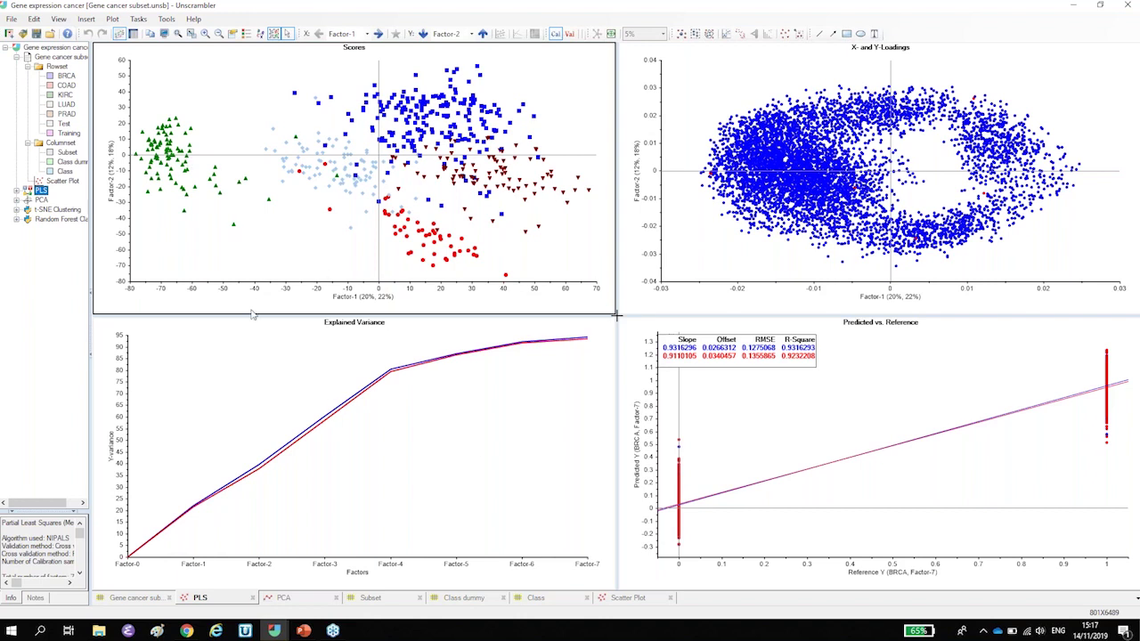
# Step: Start the t-SNE Clustering Python script on the gene expression project
pyautogui.click(168, 20)
pyautogui.moveTo(203, 64)
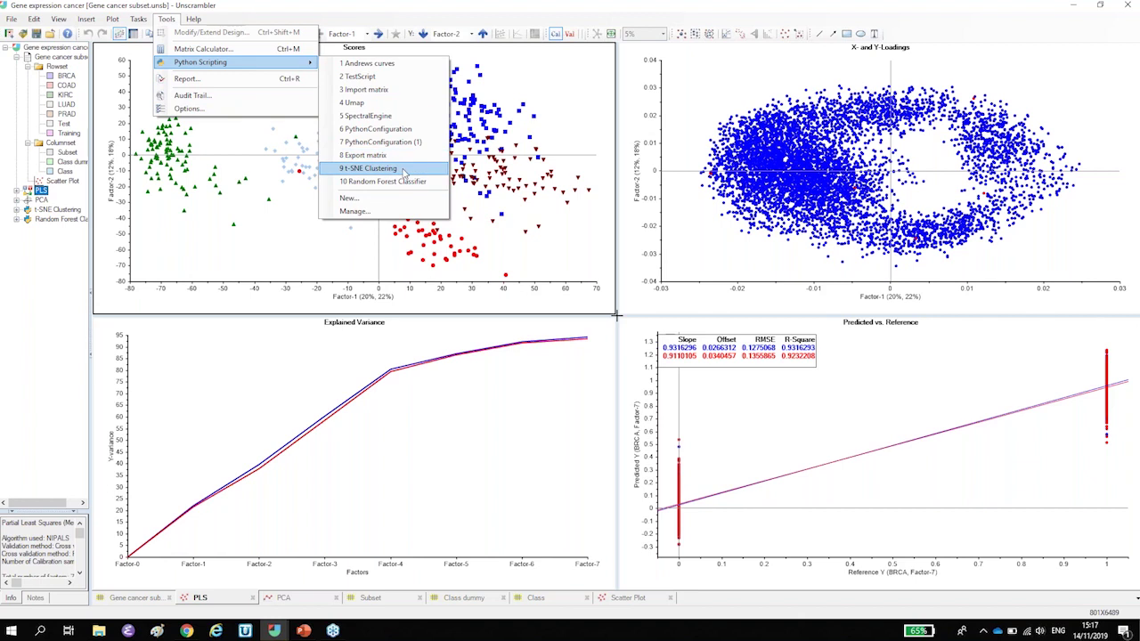
pyautogui.click(403, 169)
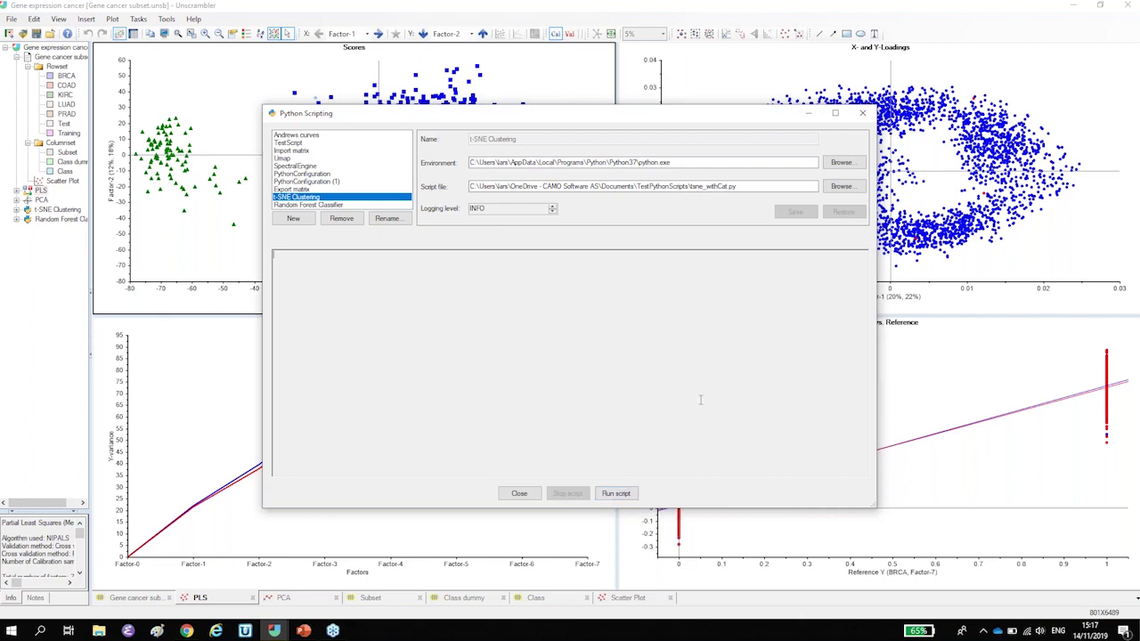
pyautogui.click(615, 493)
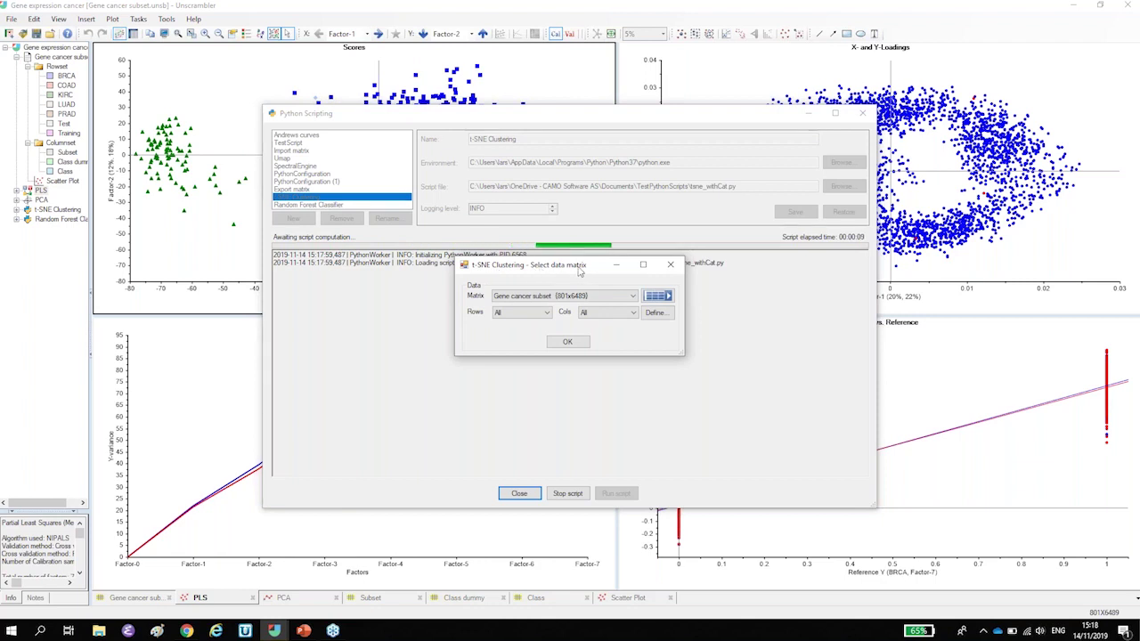
# Step: Choose the Scores matrix from the PCA results, with all rows and columns, as the t-SNE data matrix
pyautogui.click(633, 314)
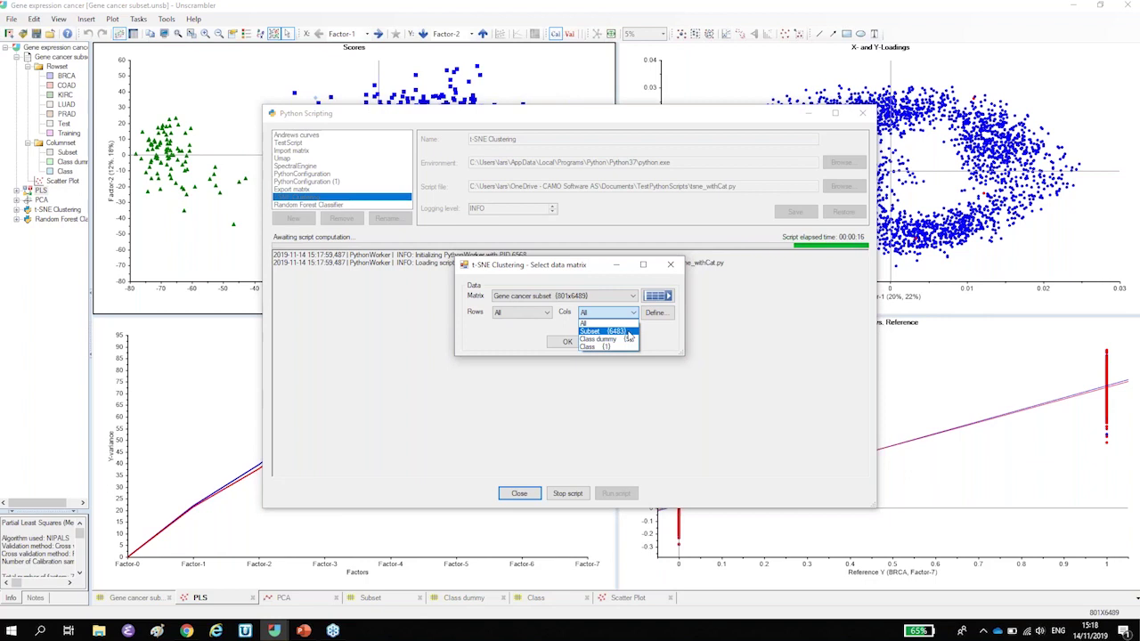
pyautogui.click(657, 297)
pyautogui.click(656, 296)
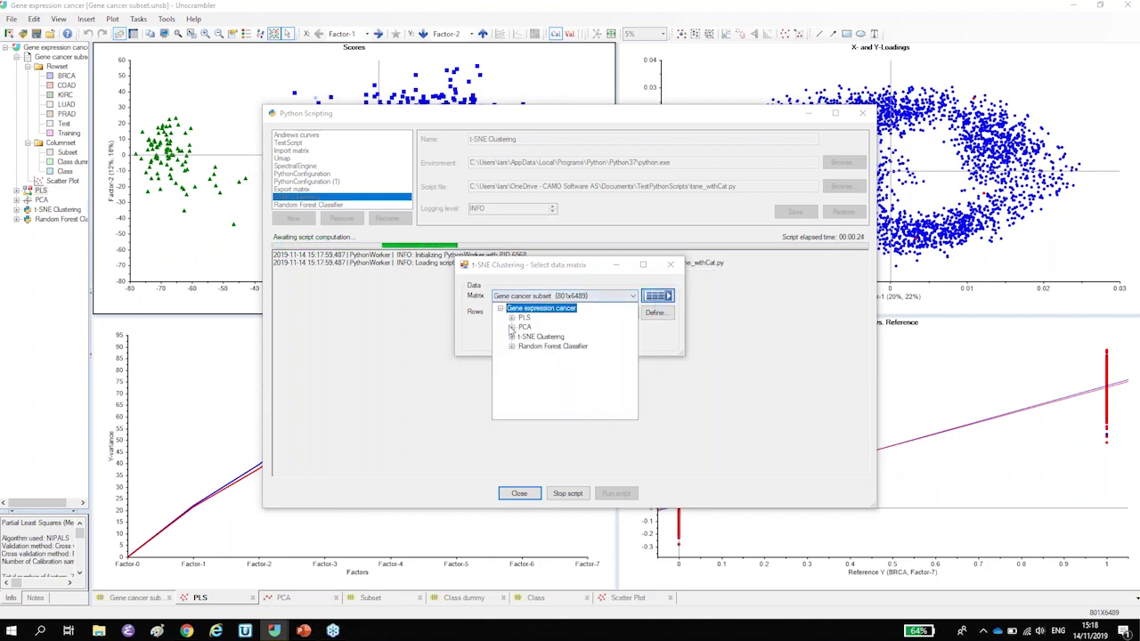
pyautogui.click(512, 328)
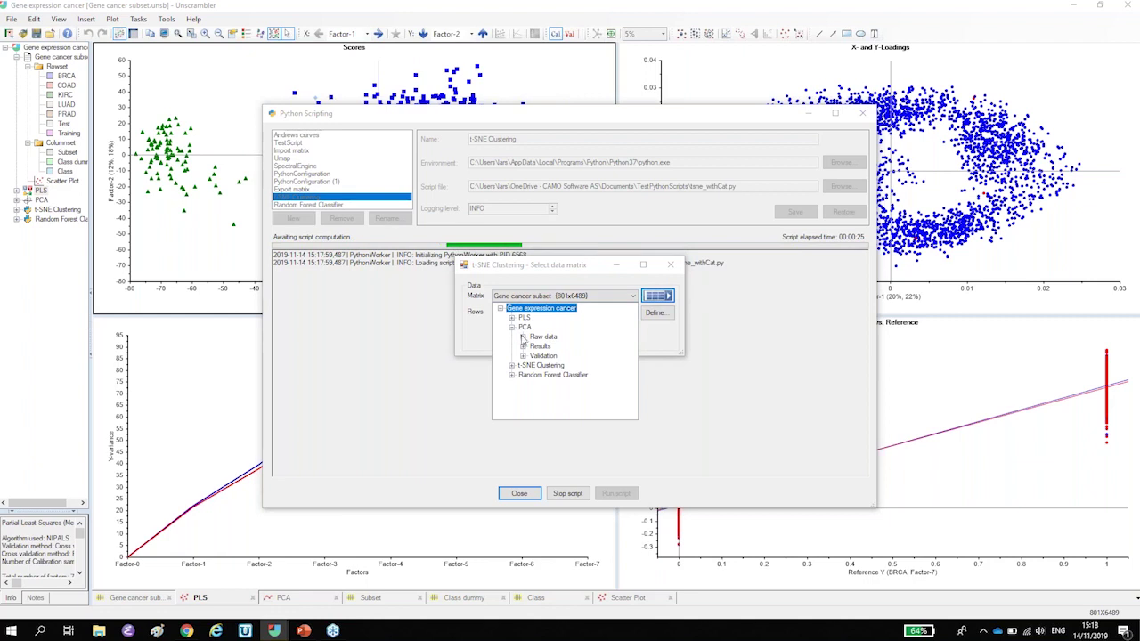
pyautogui.click(523, 346)
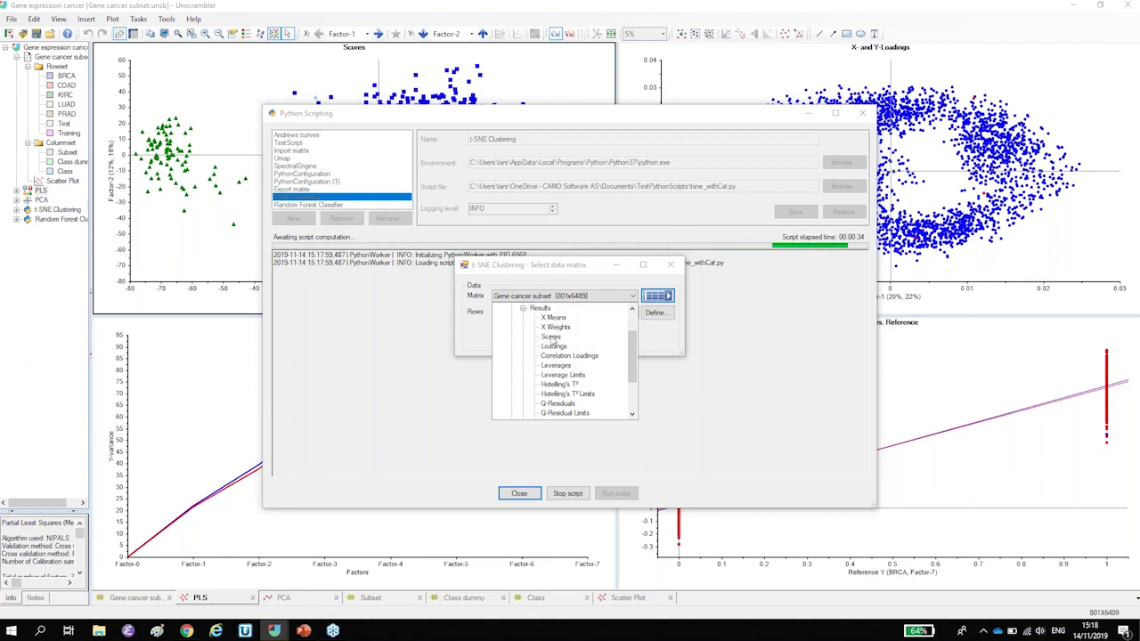
pyautogui.click(551, 337)
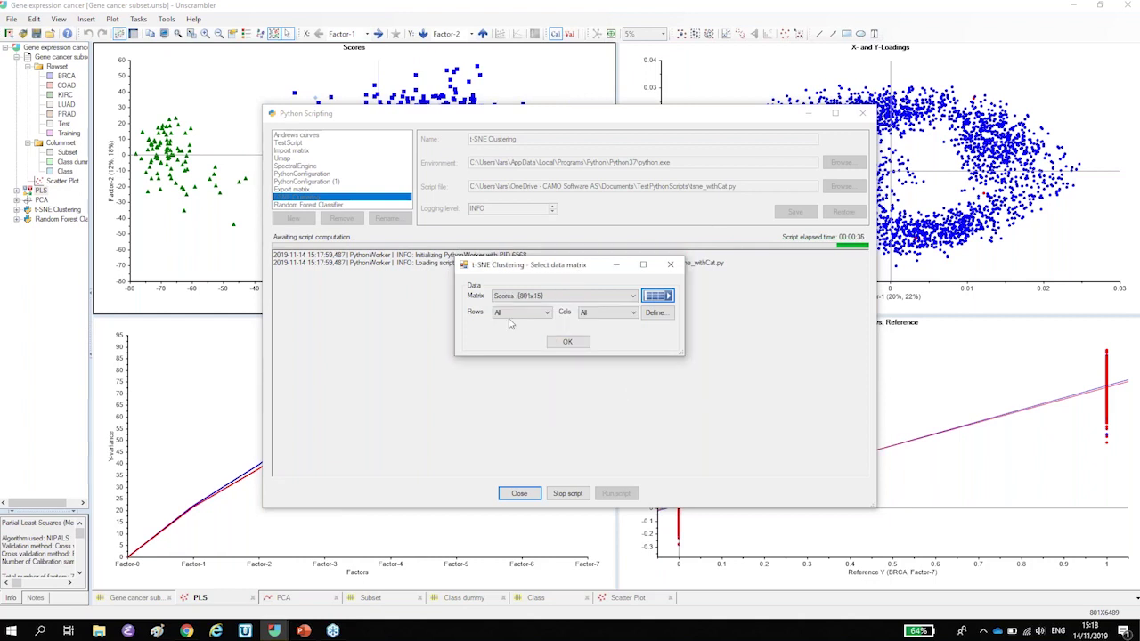
pyautogui.click(573, 348)
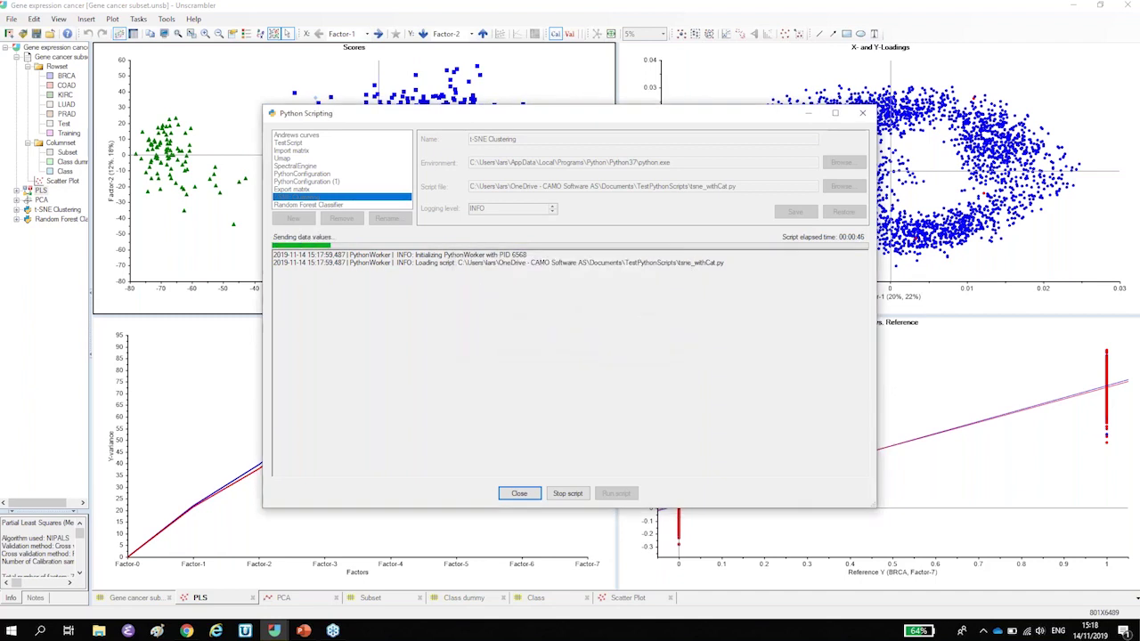
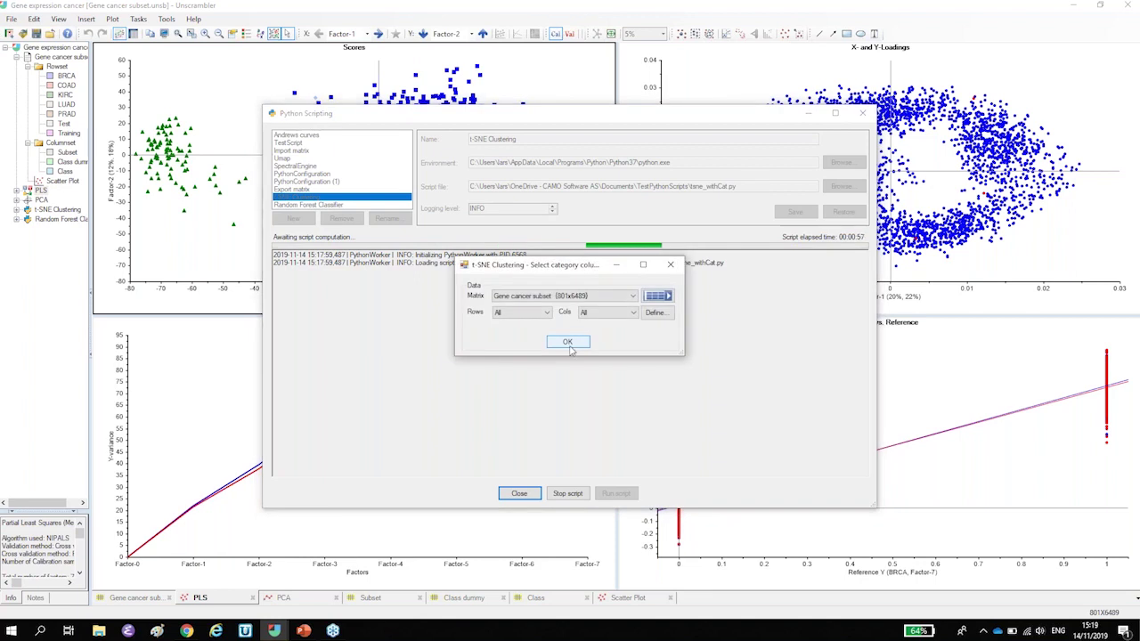
# Step: Choose the Class column of the Gene cancer subset, with all rows, as the t-SNE category column and finish running the script
pyautogui.moveTo(581, 271); pyautogui.dragTo(463, 326)
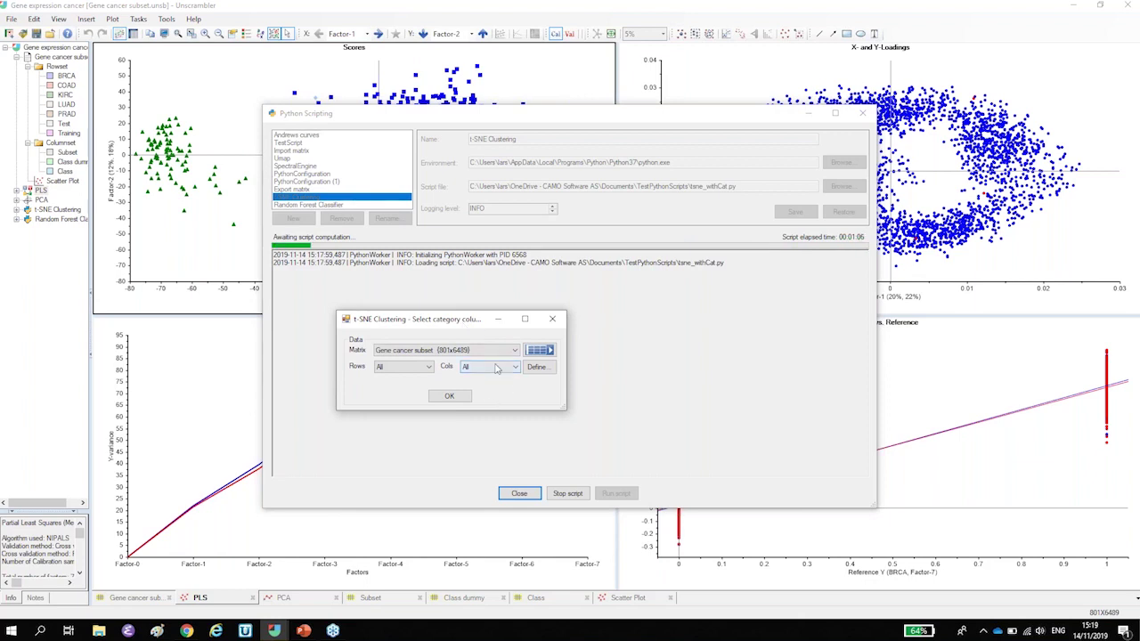
pyautogui.click(539, 367)
pyautogui.click(546, 381)
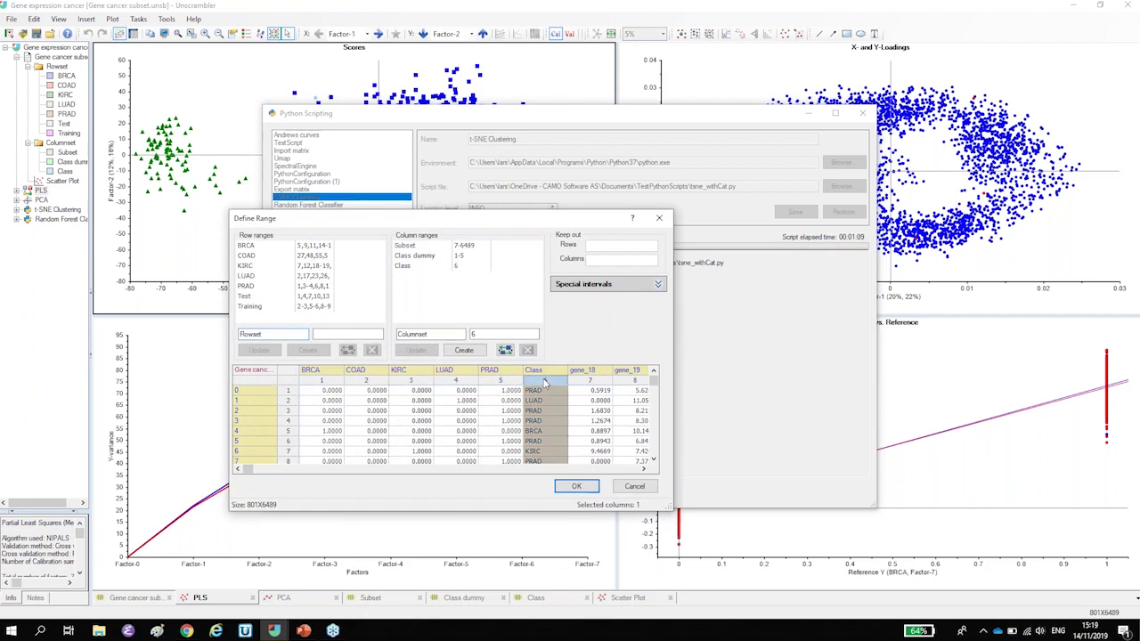
pyautogui.click(576, 486)
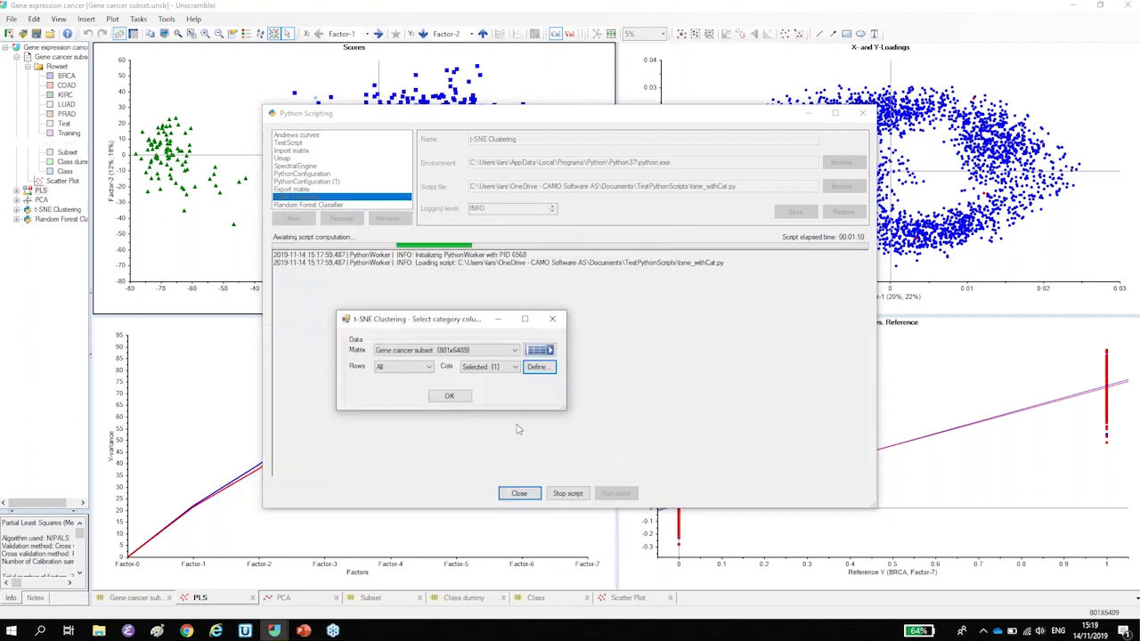
pyautogui.click(451, 396)
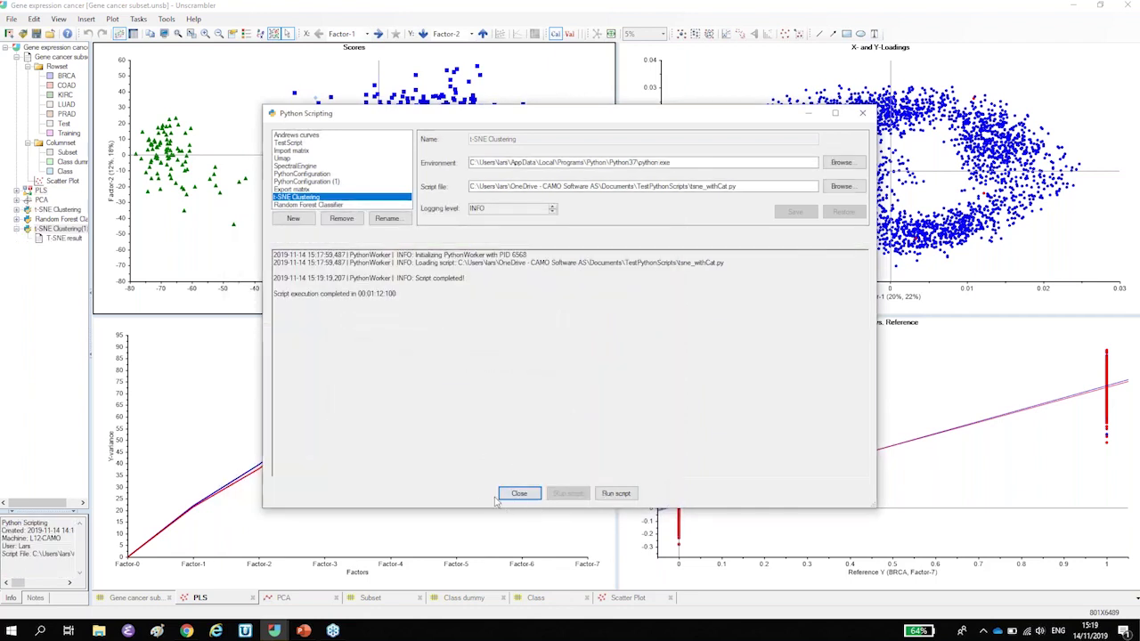
pyautogui.click(518, 493)
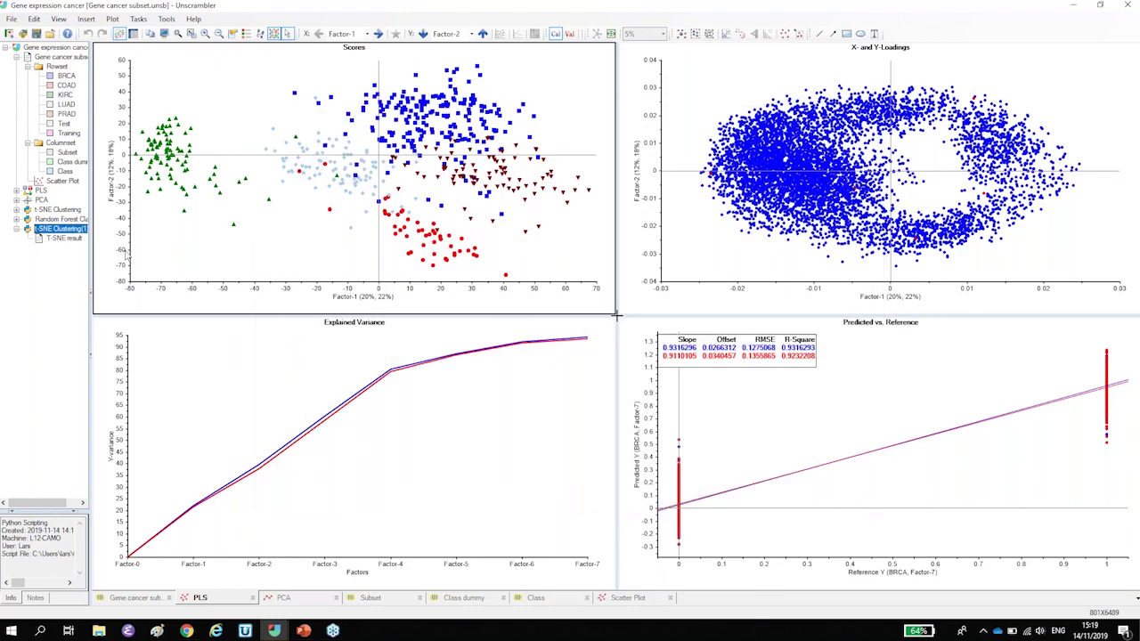
# Step: Open the T-SNE result matrix and convert its Class column to a category variable with new levels based upon individual values
pyautogui.doubleClick(64, 239)
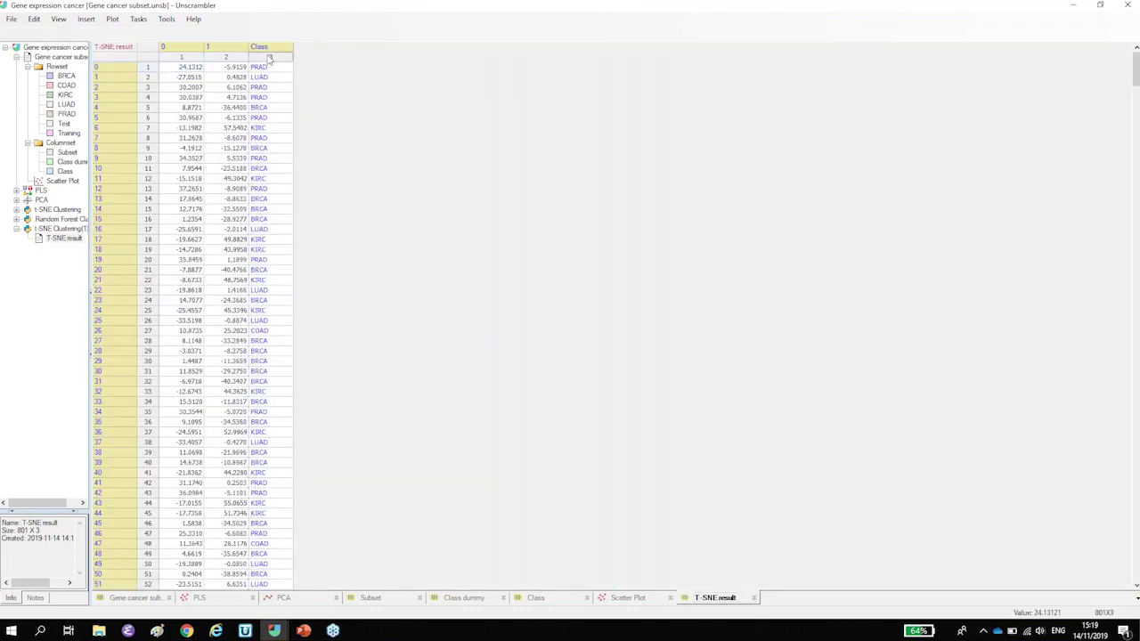
pyautogui.click(269, 58)
pyautogui.rightClick(269, 58)
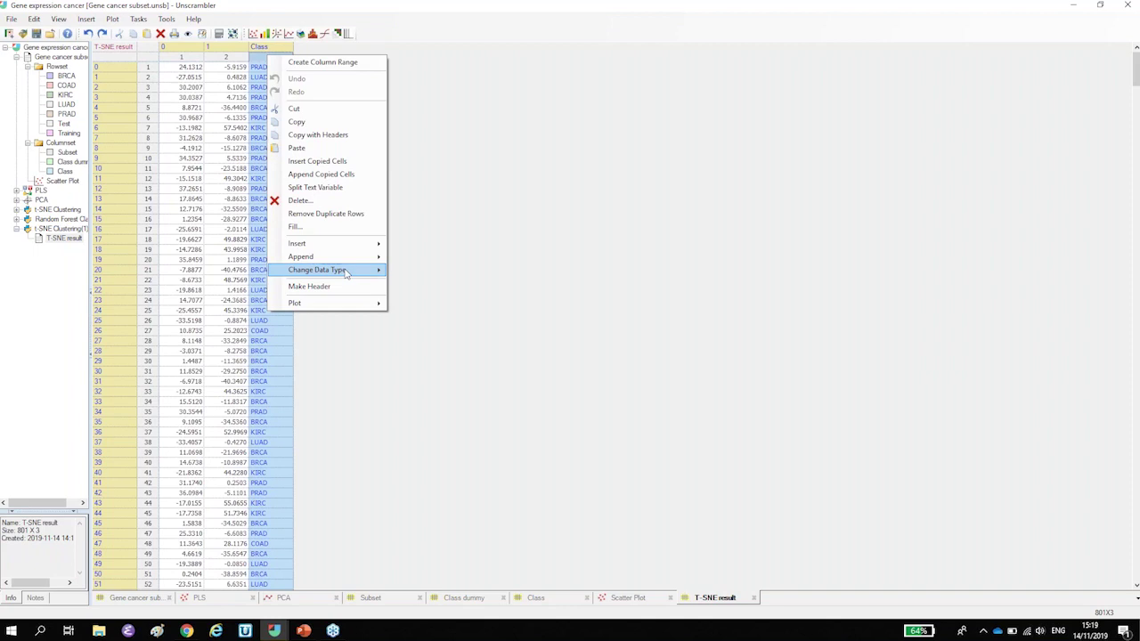
pyautogui.moveTo(346, 273)
pyautogui.click(424, 311)
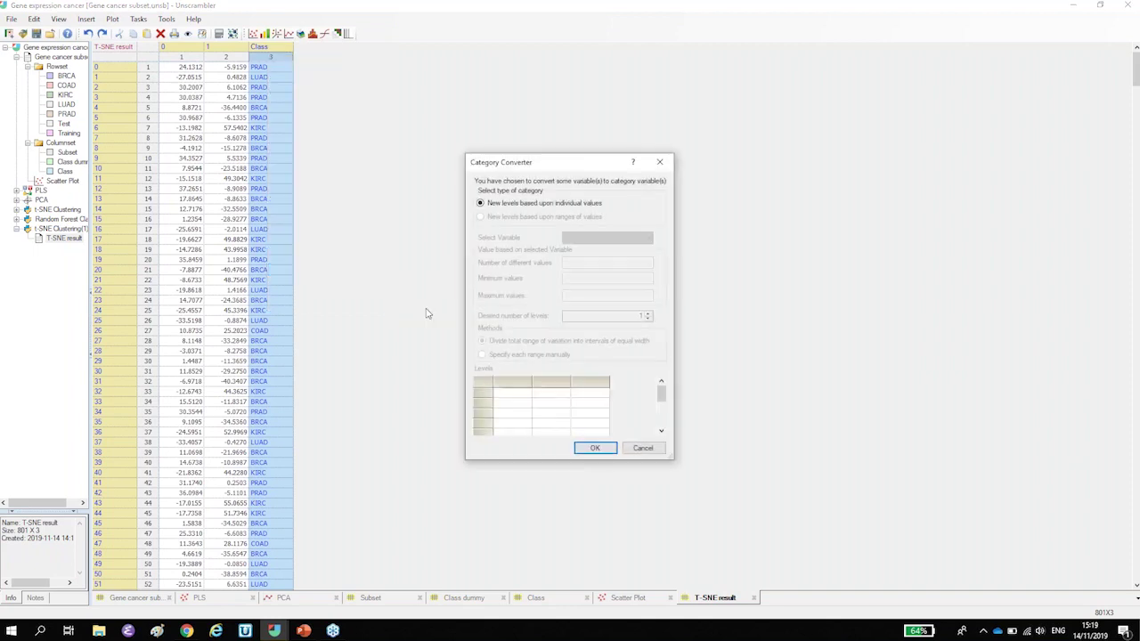
pyautogui.click(595, 449)
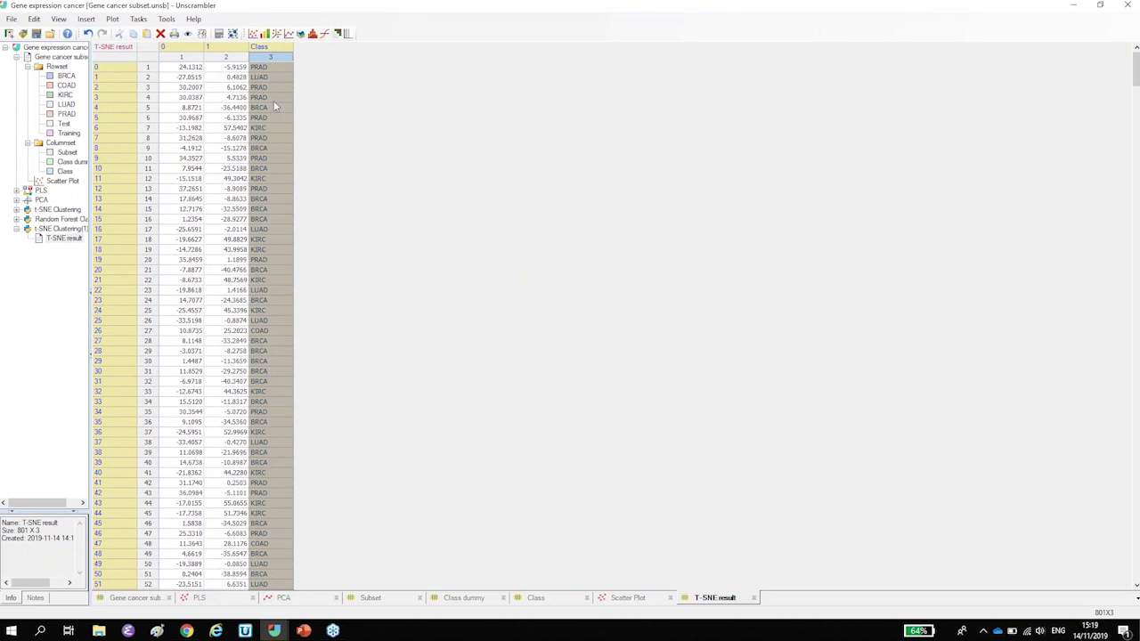
# Step: Create a variable scatter plot of T-SNE result columns 0 and 1 using all rows
pyautogui.moveTo(183, 59); pyautogui.dragTo(226, 57)
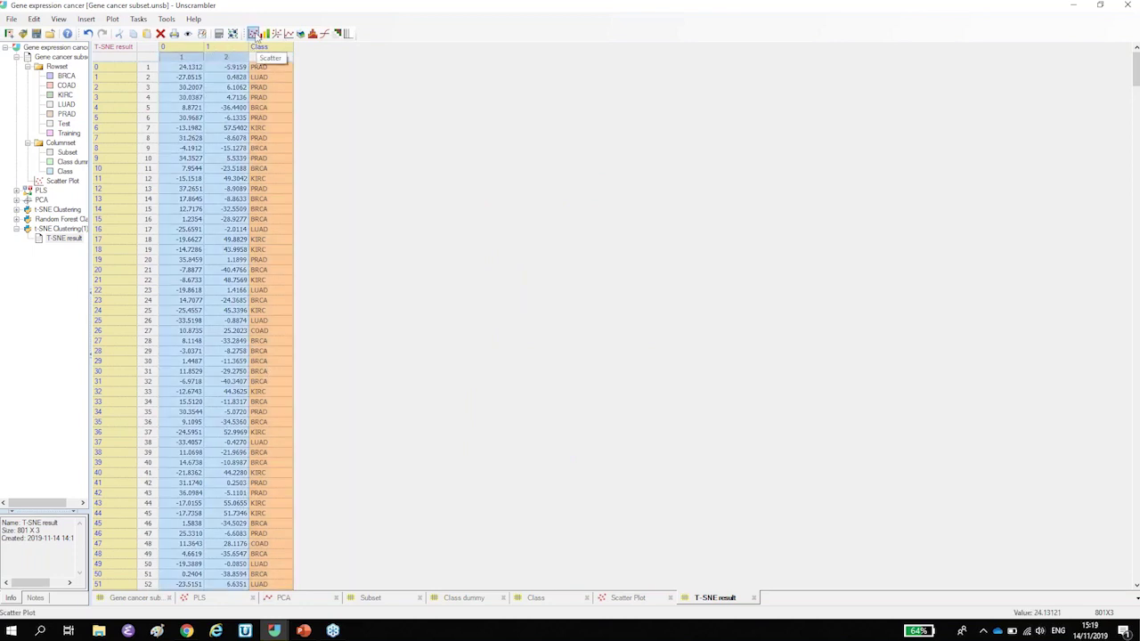
pyautogui.click(253, 35)
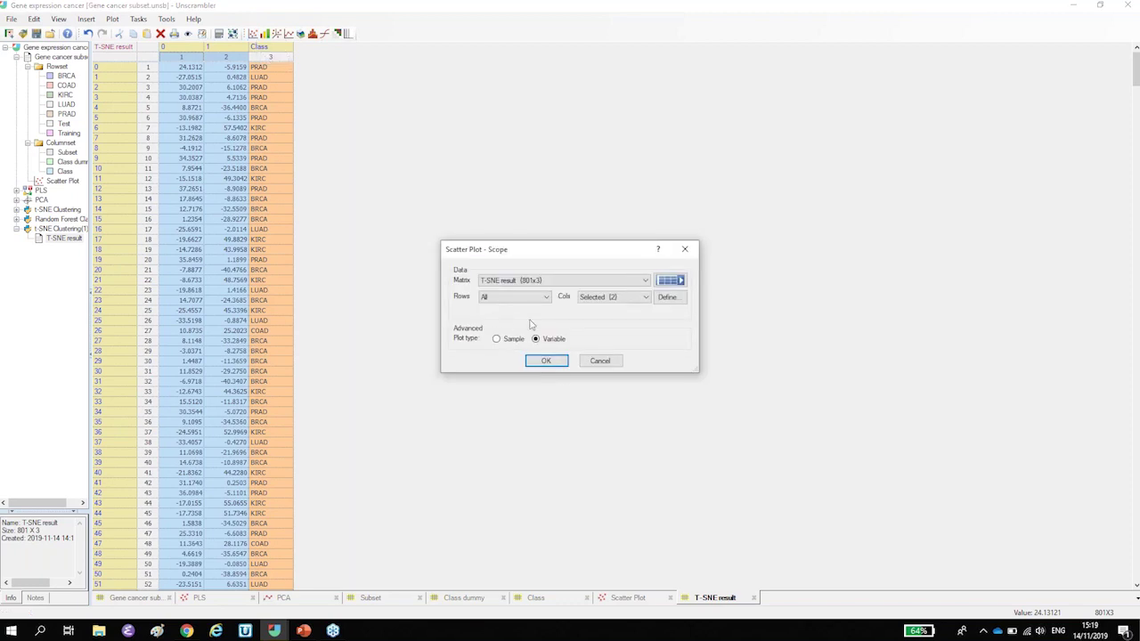
pyautogui.click(546, 362)
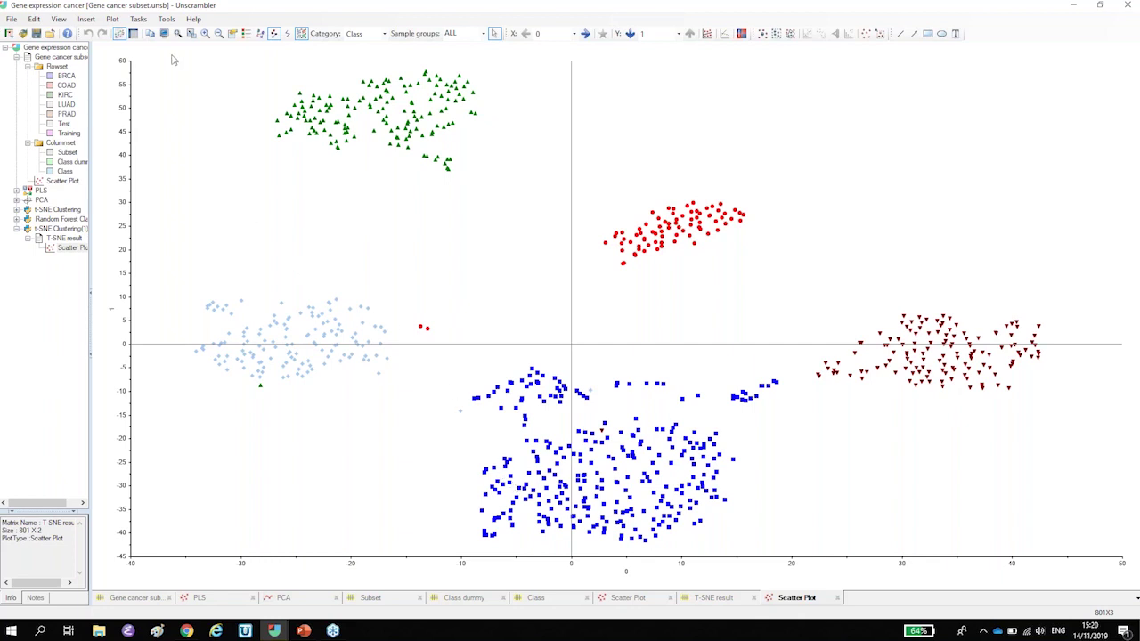
# Step: Start the Random Forest Classifier Python script
pyautogui.click(165, 20)
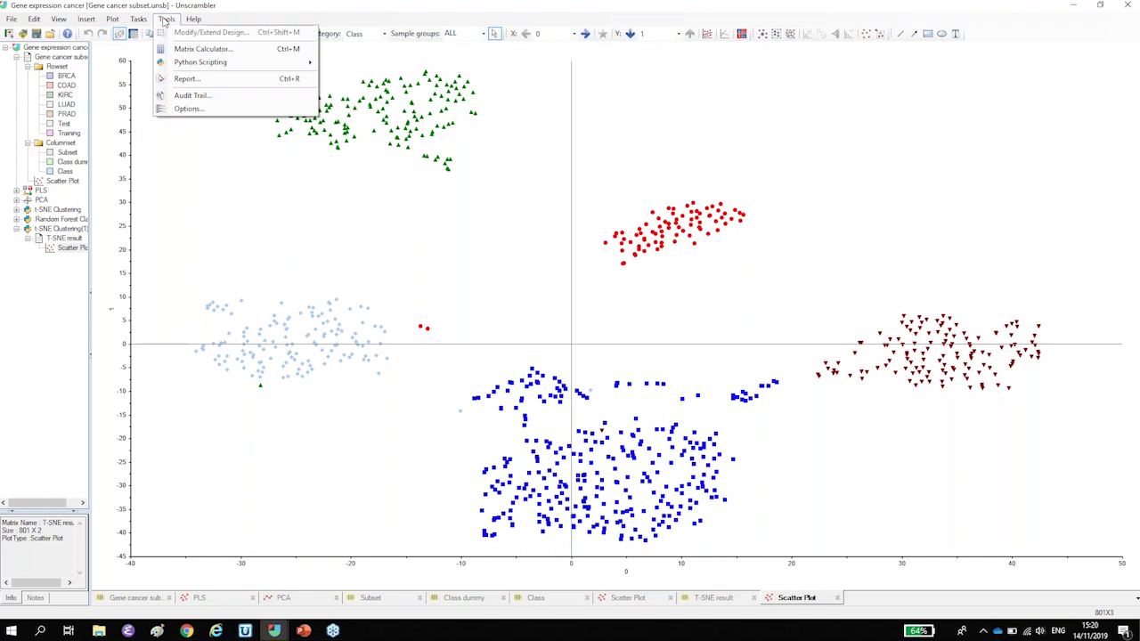
pyautogui.moveTo(229, 64)
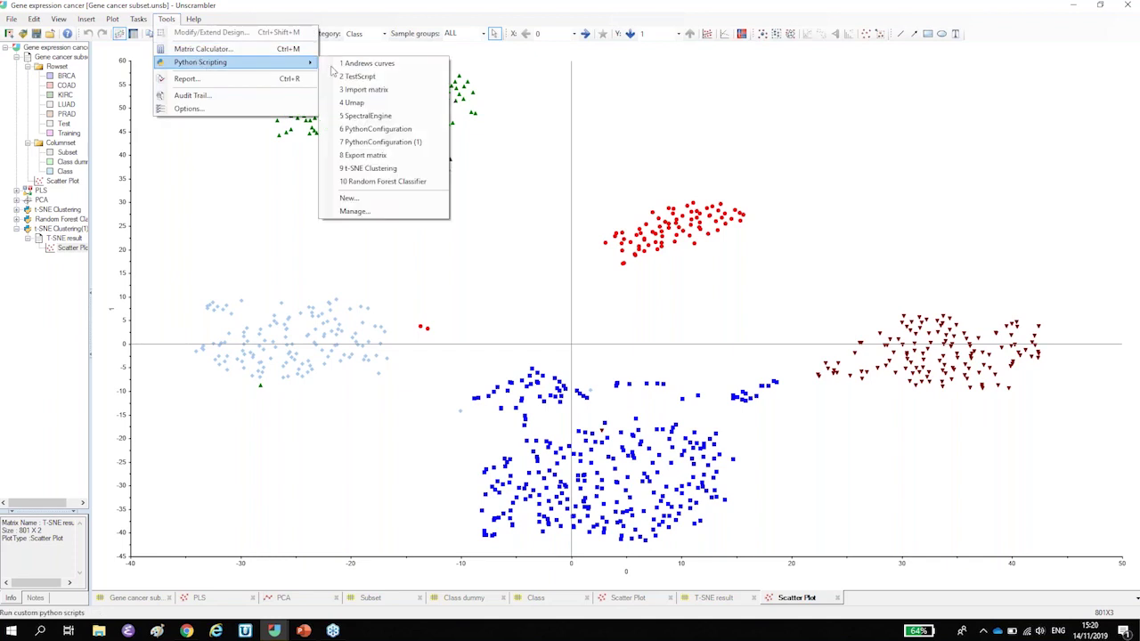
pyautogui.click(396, 182)
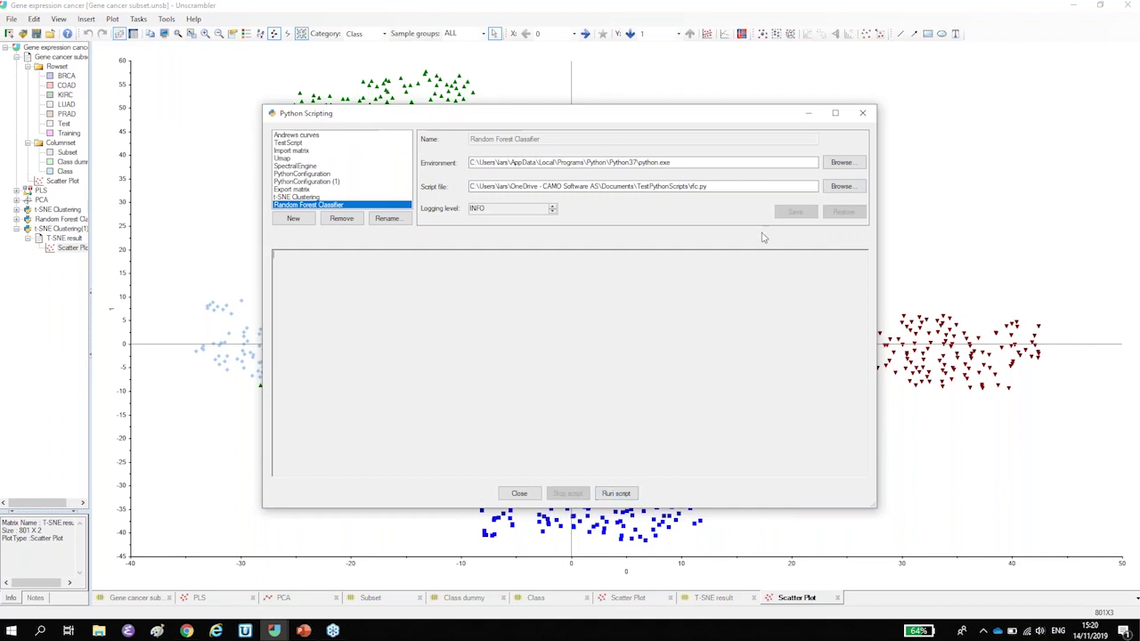
pyautogui.click(616, 493)
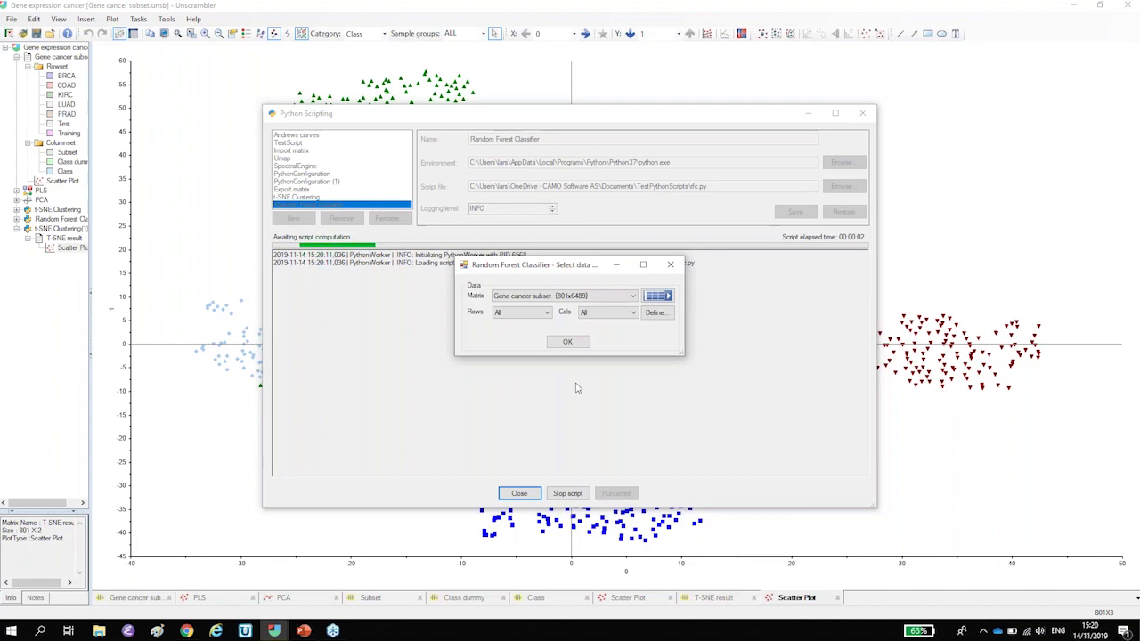
# Step: Choose the Scores matrix from the PCA results as the Random Forest Classifier data matrix
pyautogui.click(659, 297)
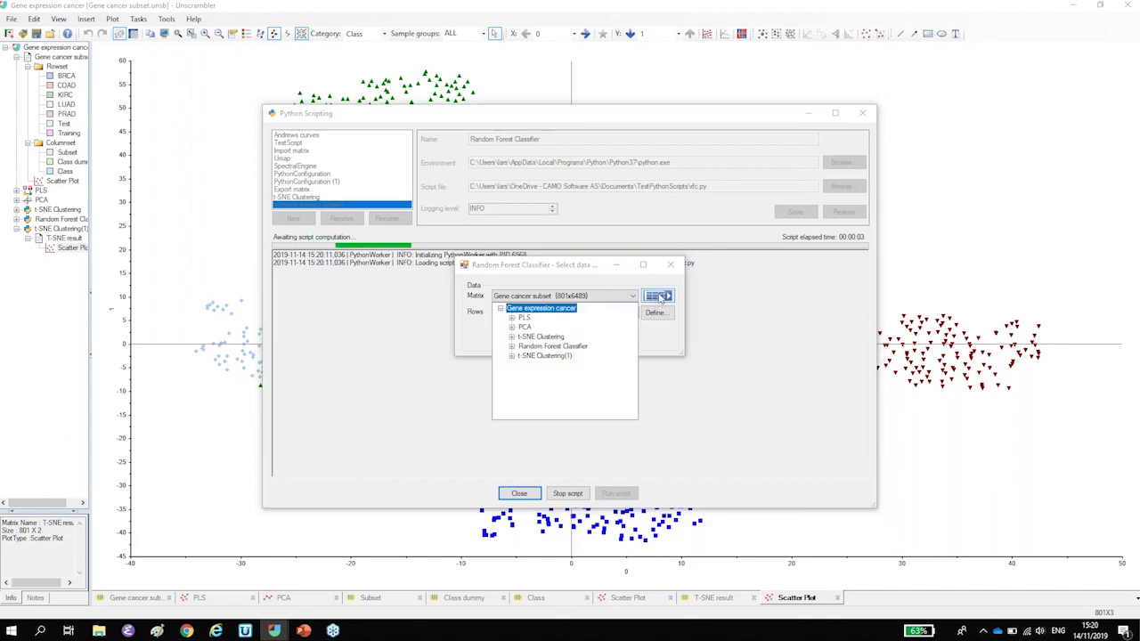
pyautogui.click(511, 327)
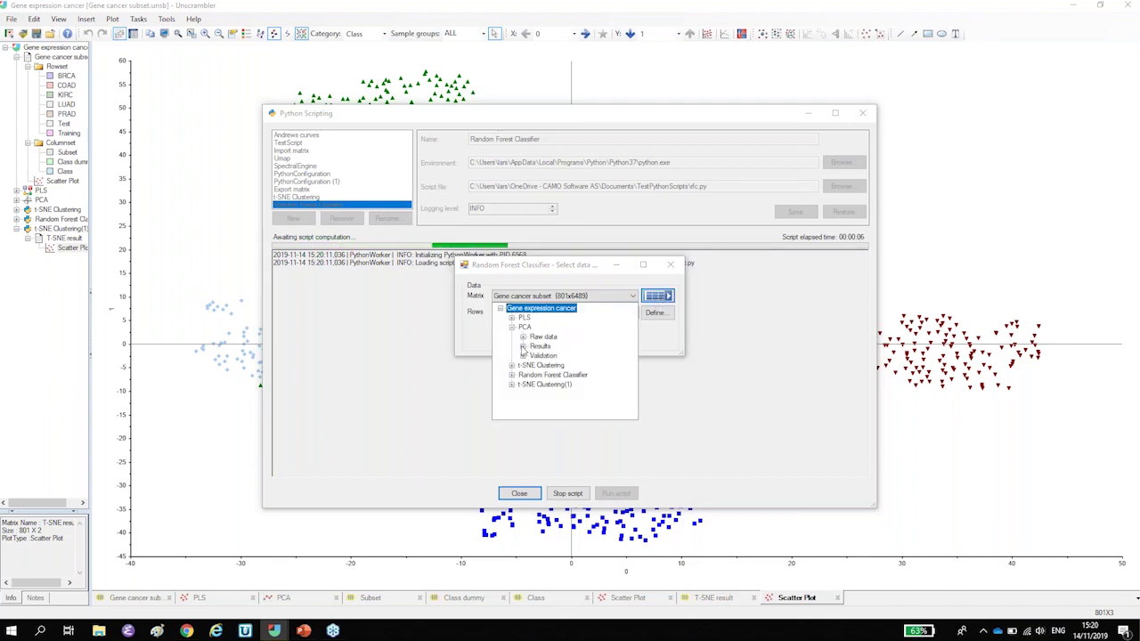
pyautogui.click(524, 346)
pyautogui.click(550, 337)
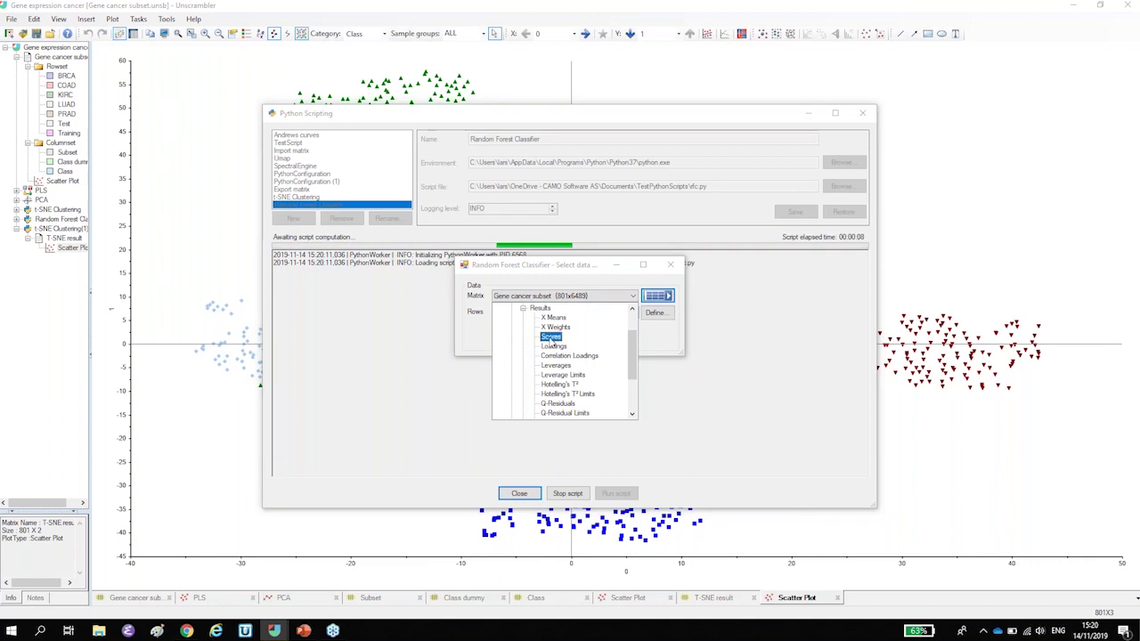
pyautogui.click(563, 343)
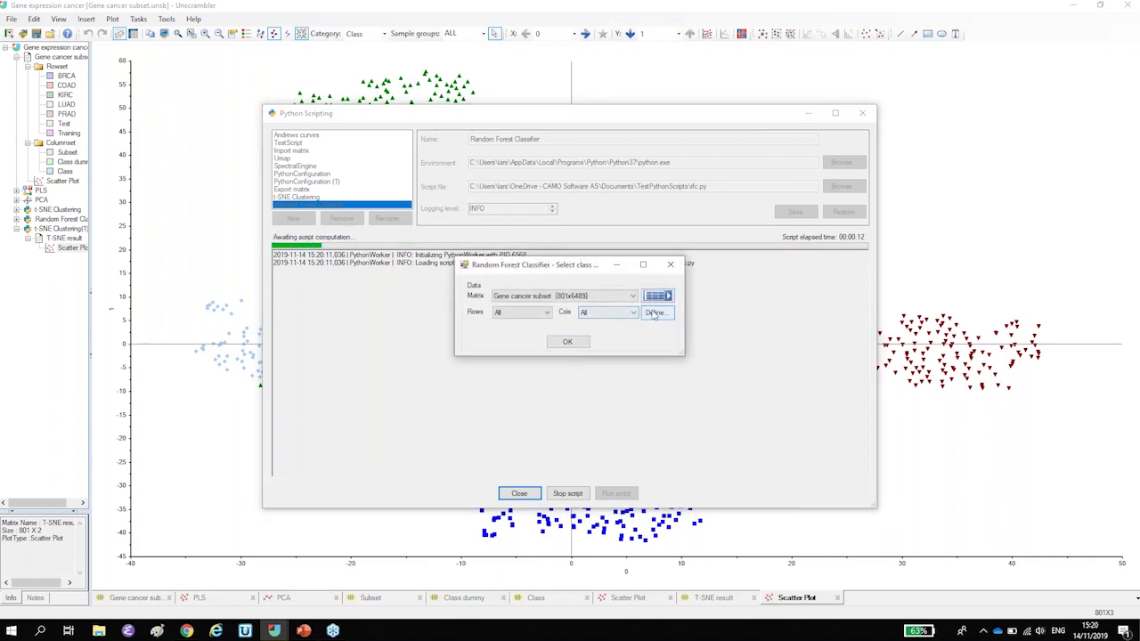
# Step: Choose the Class column of the Gene cancer subset as the classifier's class column, run the script and review its output log
pyautogui.click(654, 314)
pyautogui.click(664, 326)
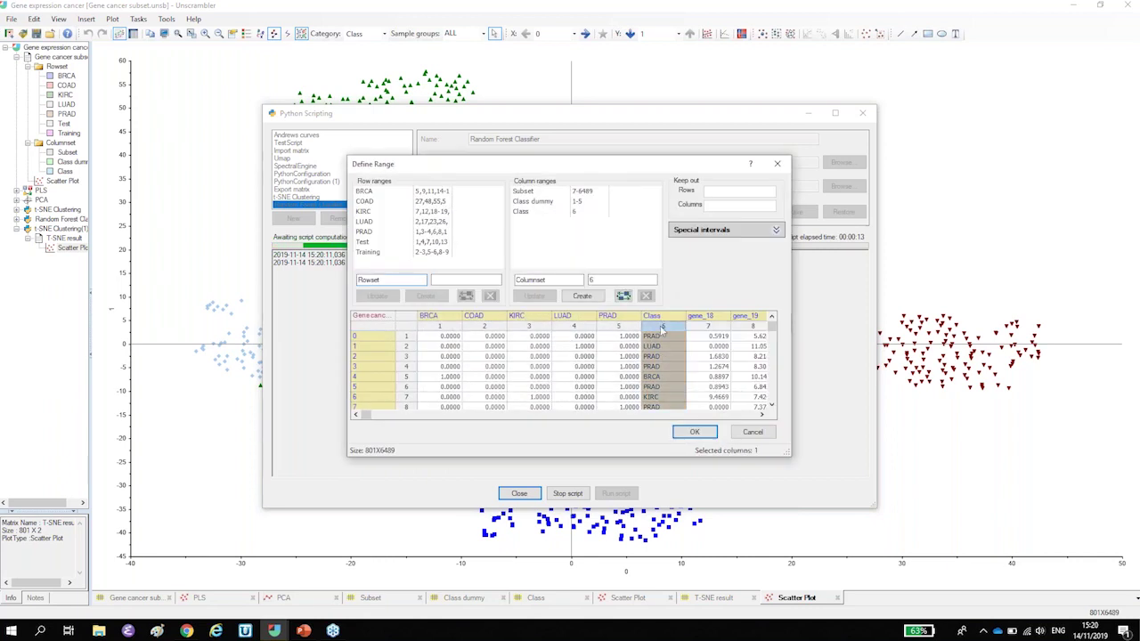
pyautogui.click(695, 432)
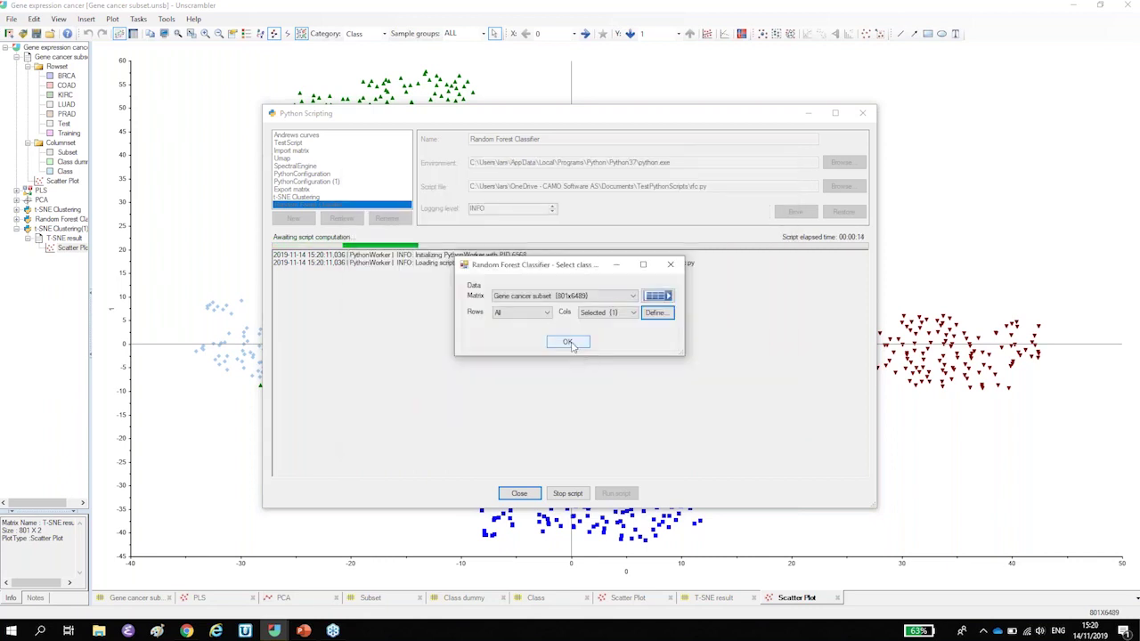
pyautogui.click(580, 347)
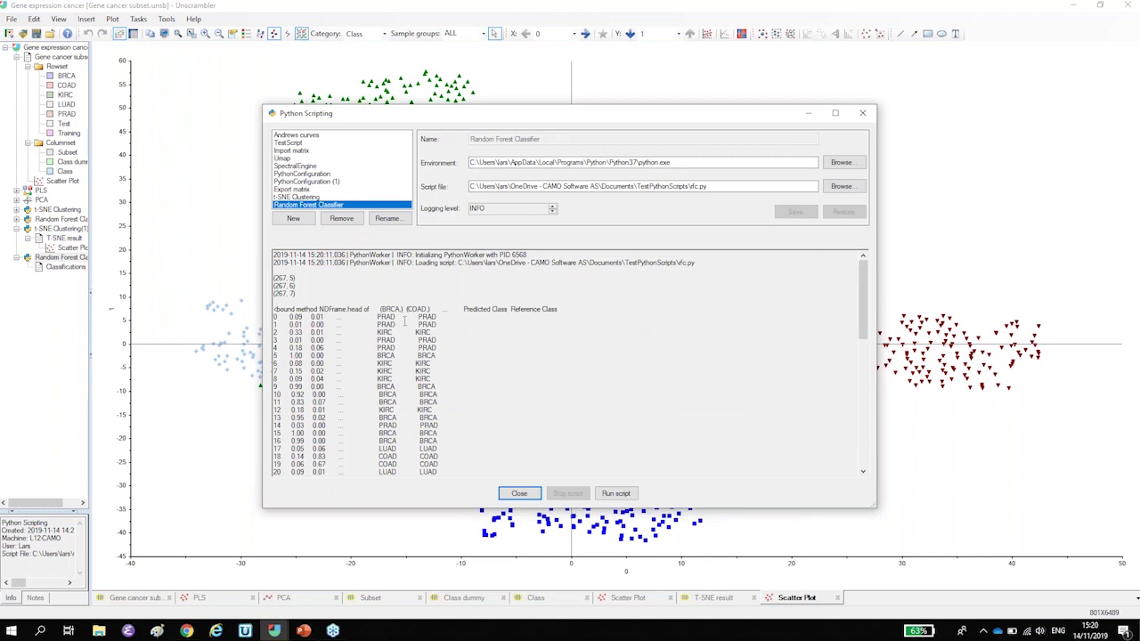
pyautogui.scroll(-20, 405, 322)
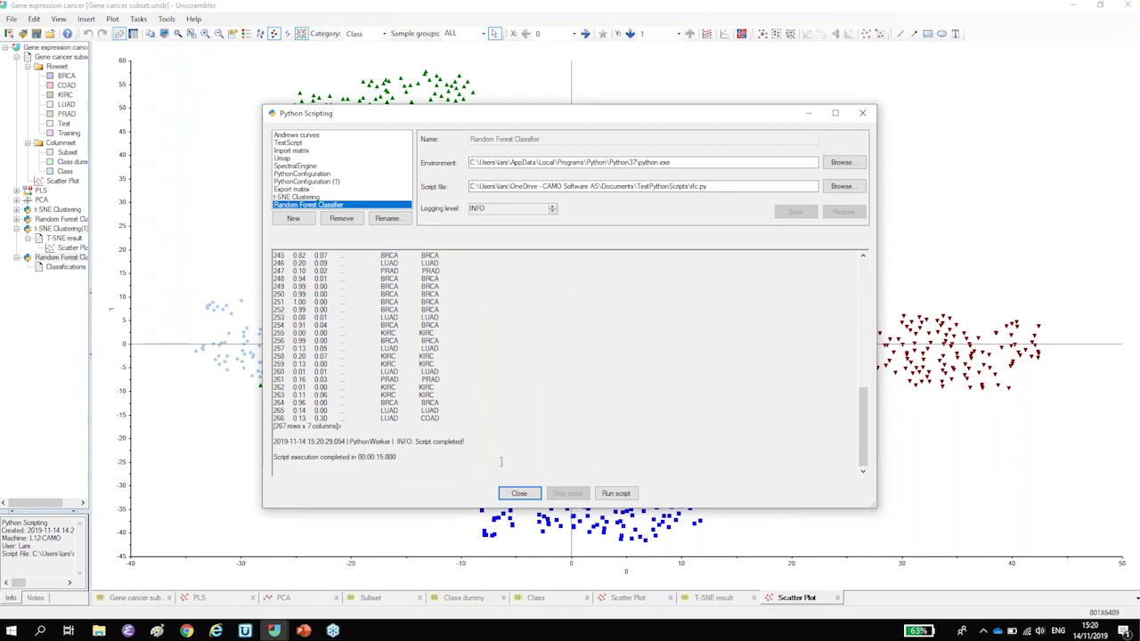
pyautogui.click(519, 494)
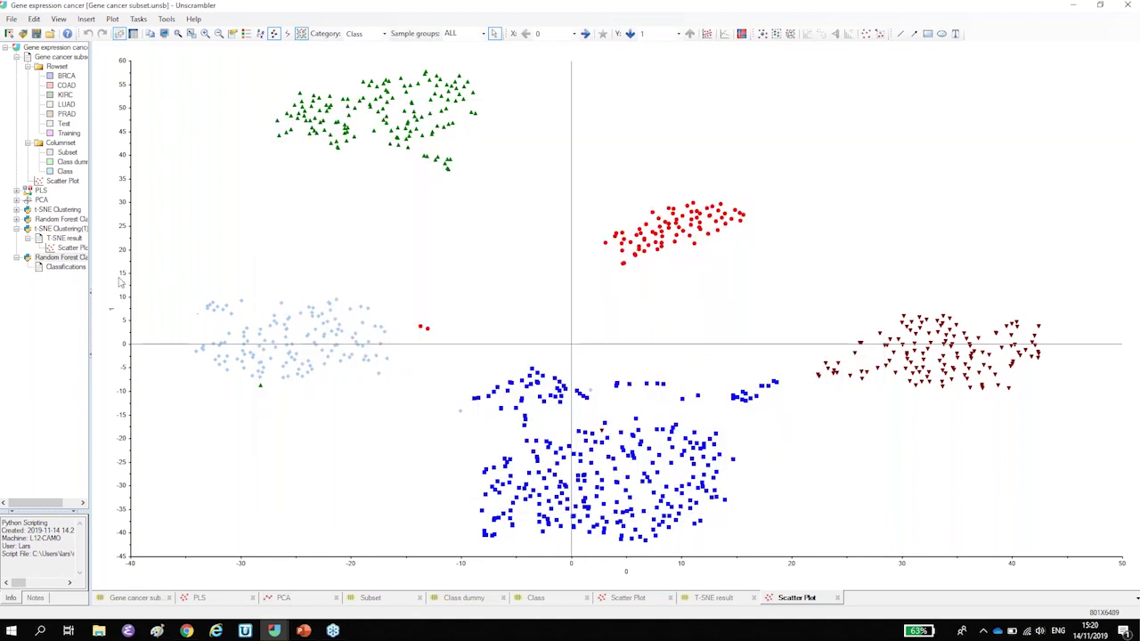
# Step: Open the Classifications matrix and convert the Predicted Class and Reference Class columns to category variables based upon individual values
pyautogui.doubleClick(68, 268)
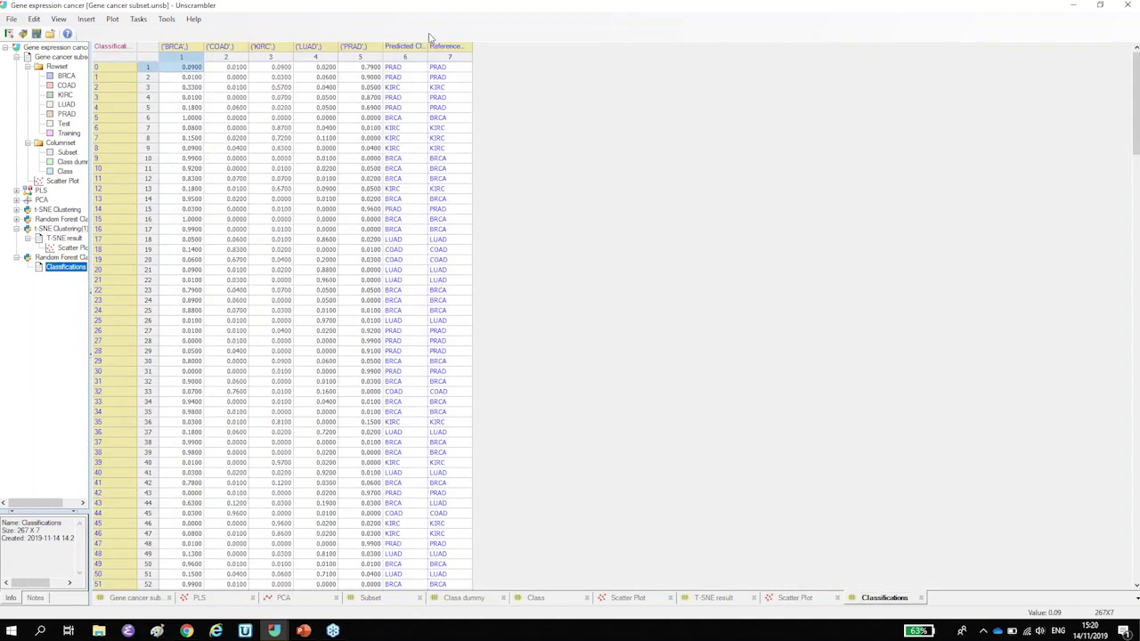
pyautogui.moveTo(405, 57); pyautogui.dragTo(449, 57)
pyautogui.rightClick(449, 57)
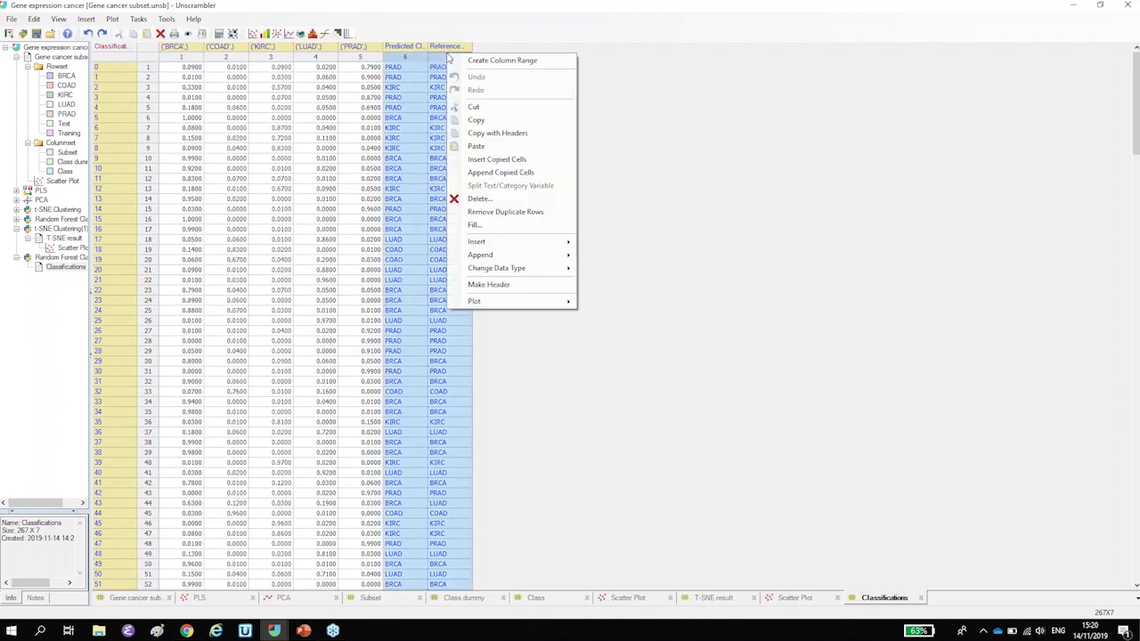
pyautogui.moveTo(532, 271)
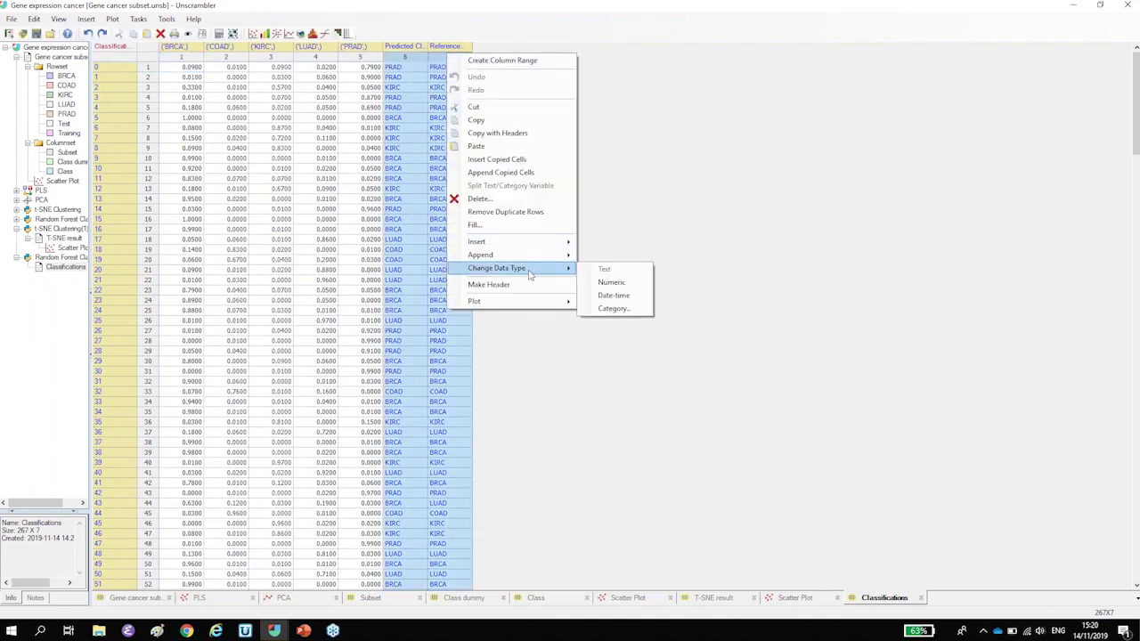
pyautogui.click(612, 309)
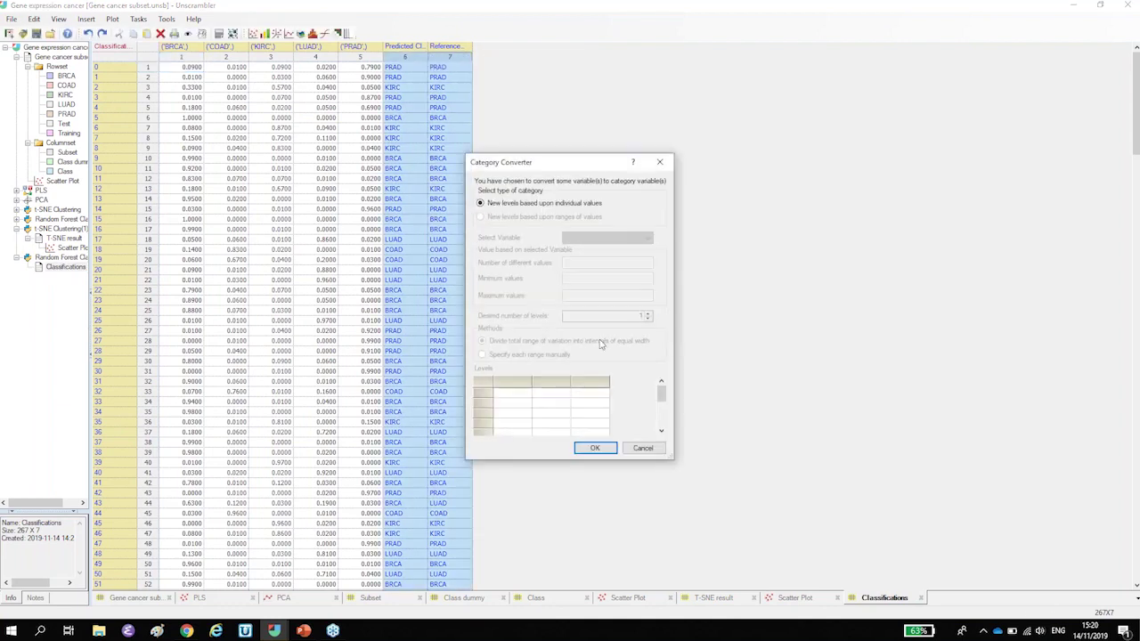
pyautogui.click(593, 448)
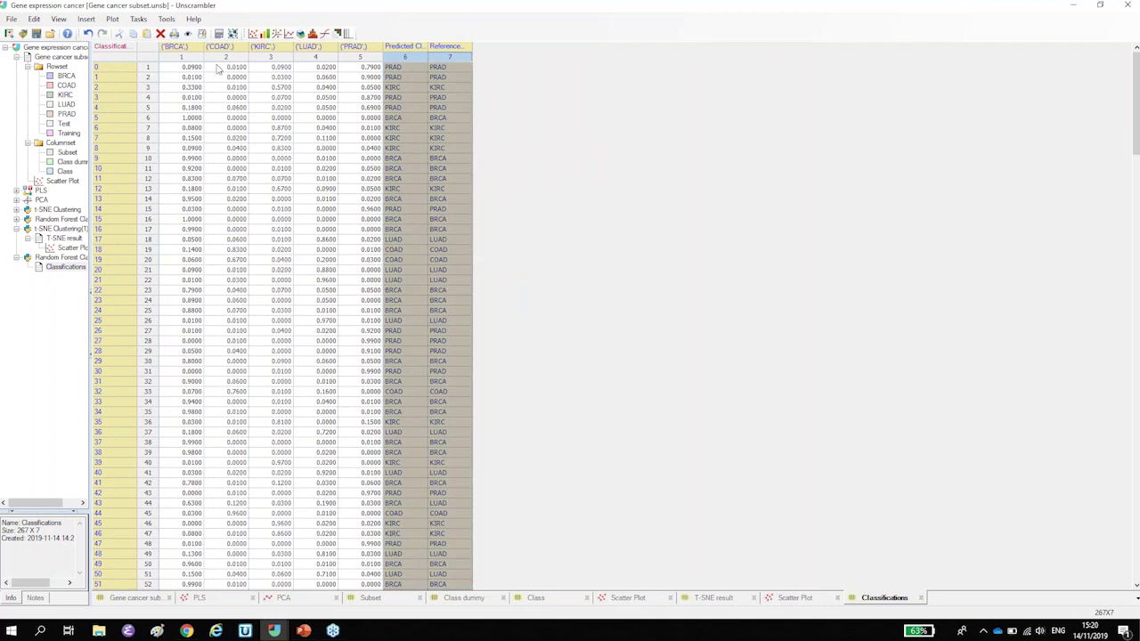
# Step: Create a variable scatter plot of the five Classifications columns BRCA to PRAD for all rows and show the point labels
pyautogui.moveTo(187, 60); pyautogui.dragTo(350, 67)
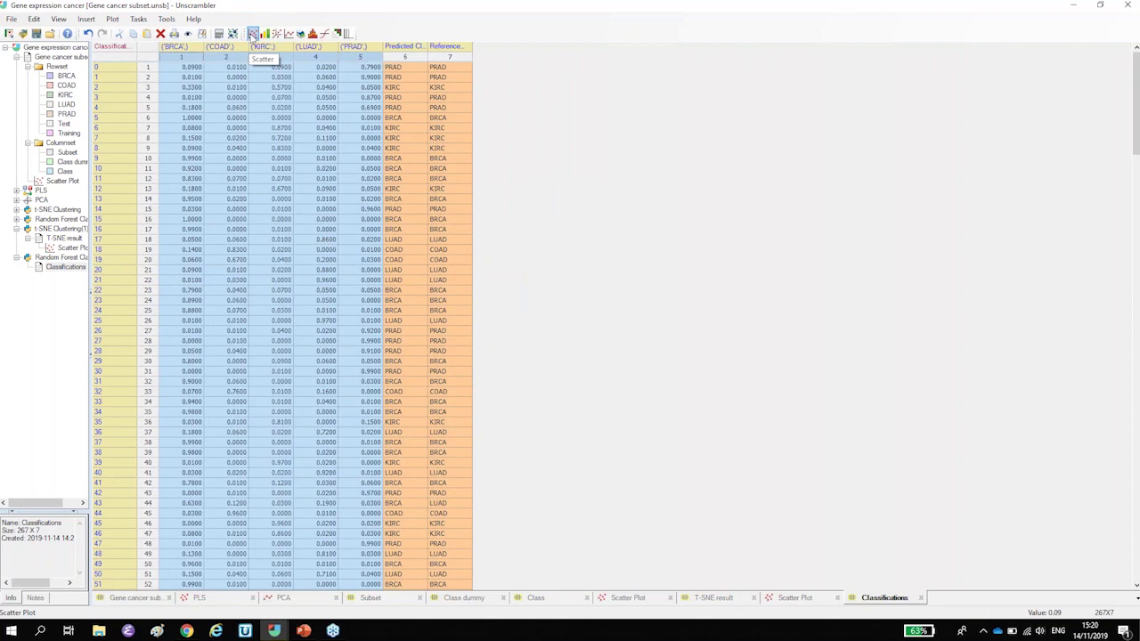
pyautogui.click(253, 33)
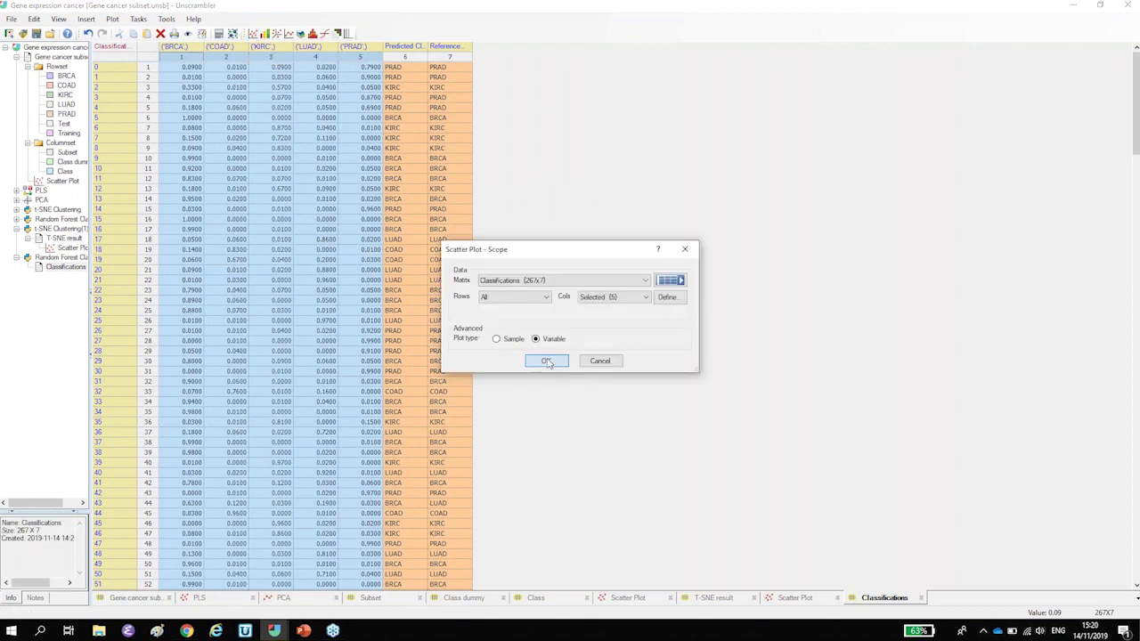
pyautogui.click(548, 363)
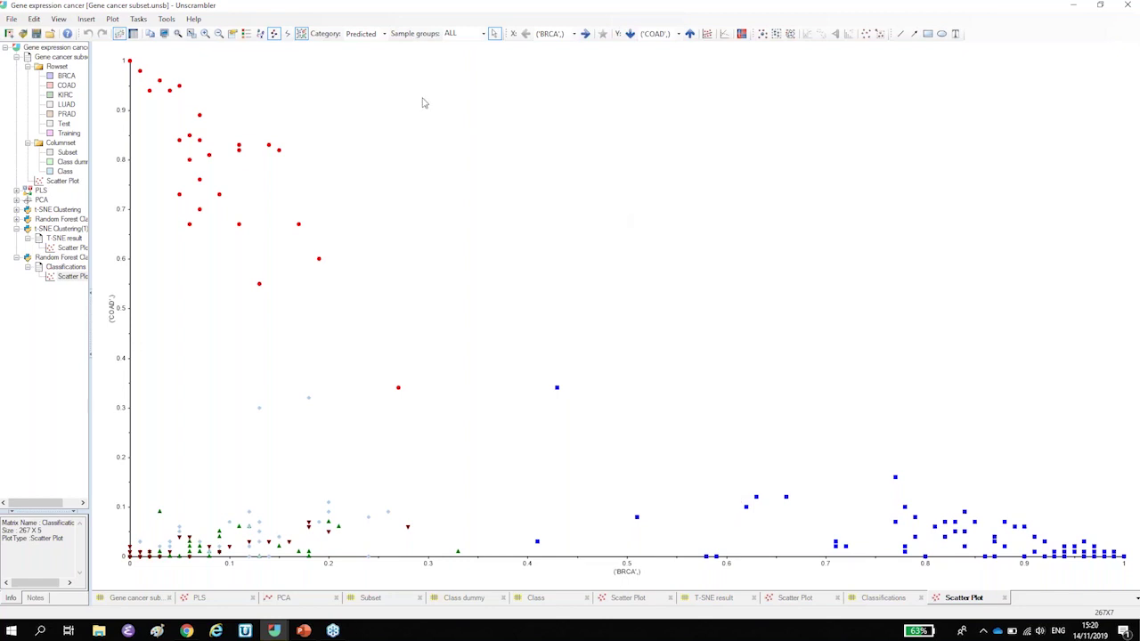
pyautogui.click(261, 34)
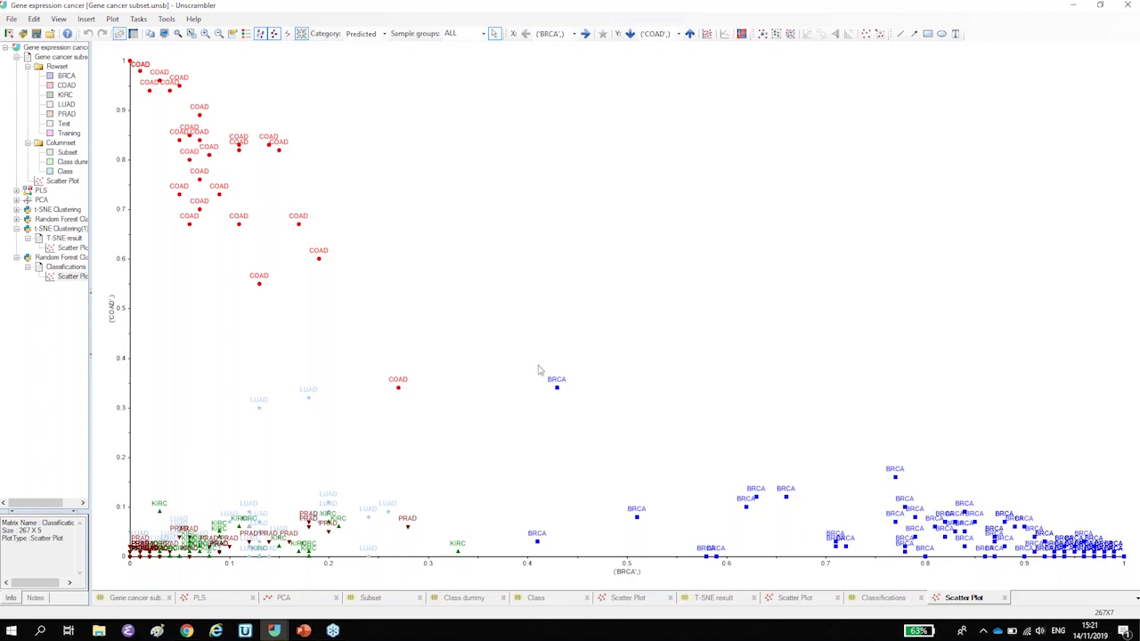
# Step: Compare the scatter plot grouped by Reference Class with the Predicted Class grouping, ending on Predicted Class
pyautogui.click(383, 34)
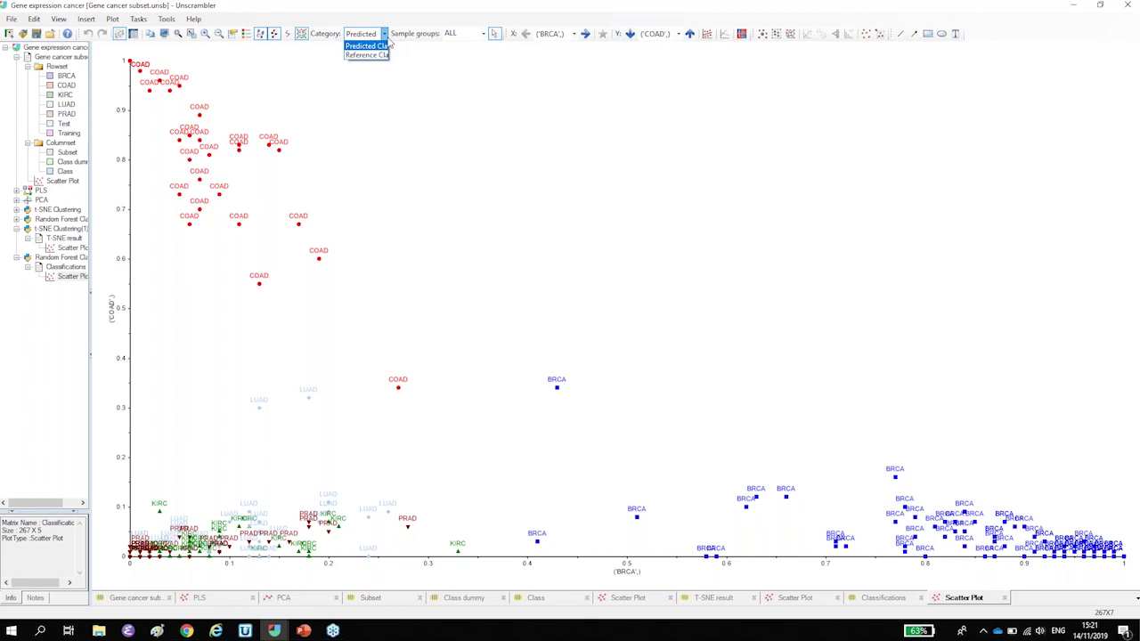
pyautogui.click(371, 56)
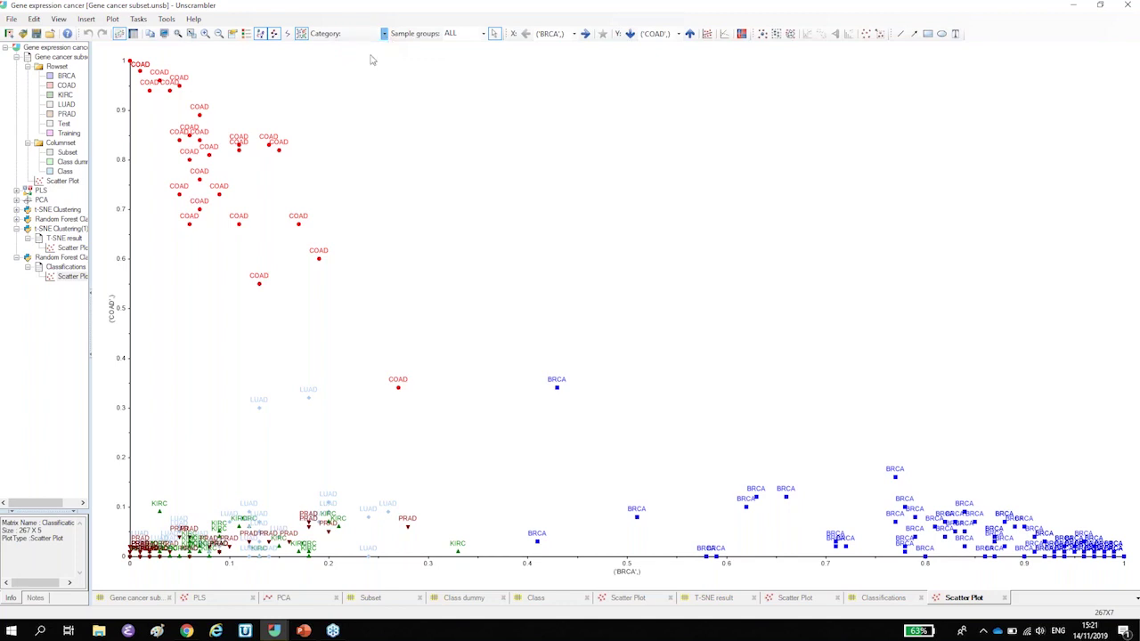
pyautogui.click(384, 33)
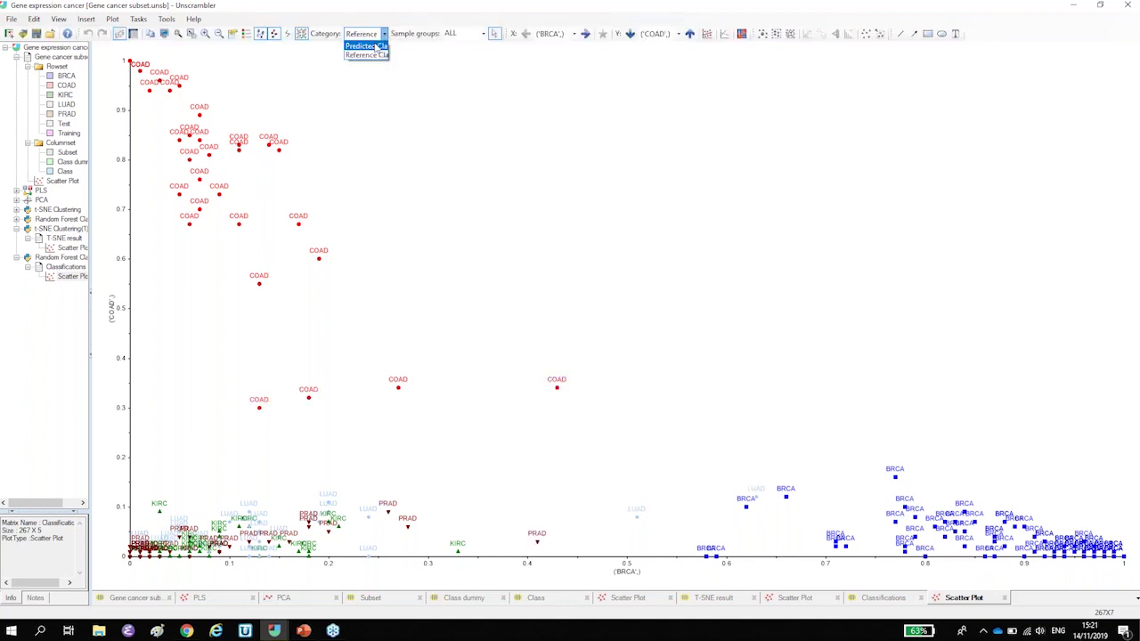
pyautogui.click(374, 45)
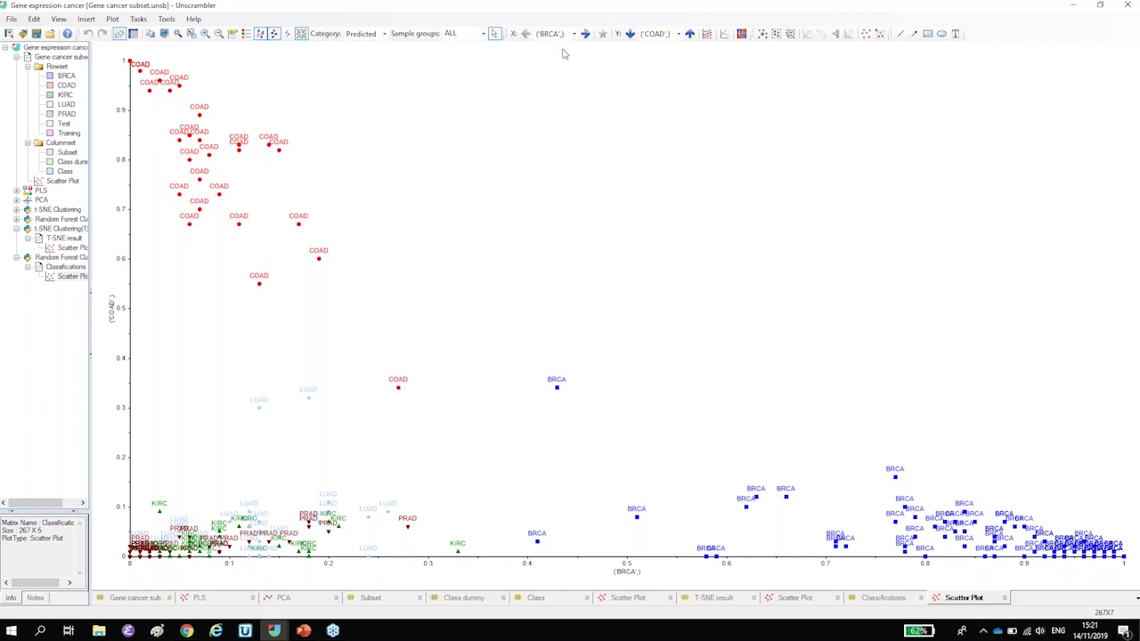
# Step: Show the classification scatter plot with KIRC on the X axis and LUAD on the Y axis
pyautogui.click(689, 33)
pyautogui.click(690, 33)
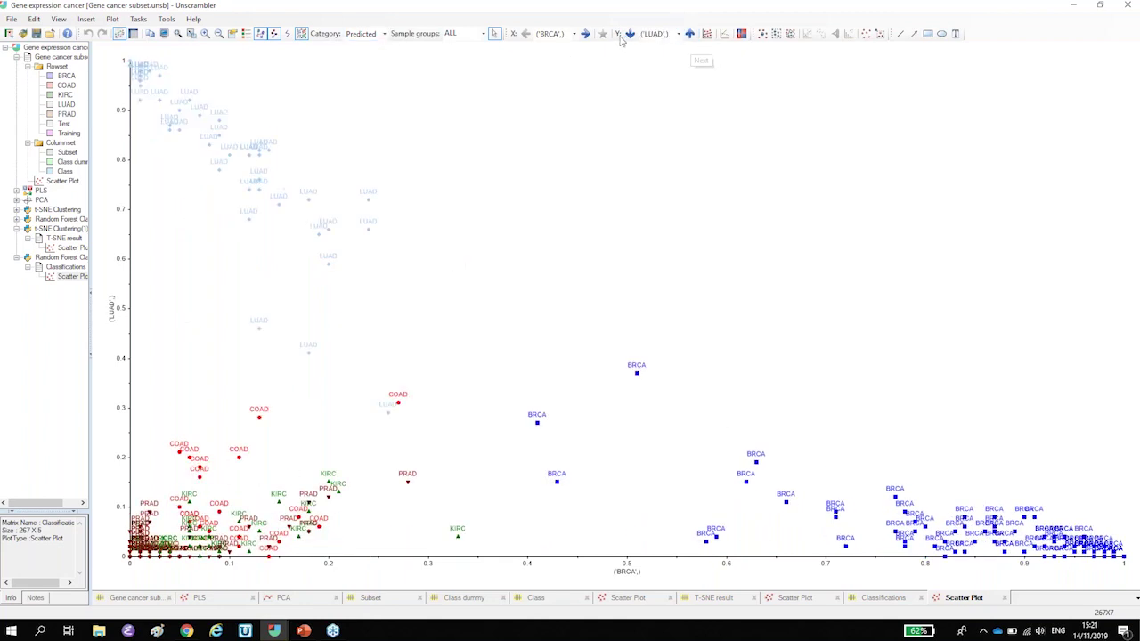
pyautogui.click(585, 34)
pyautogui.click(585, 34)
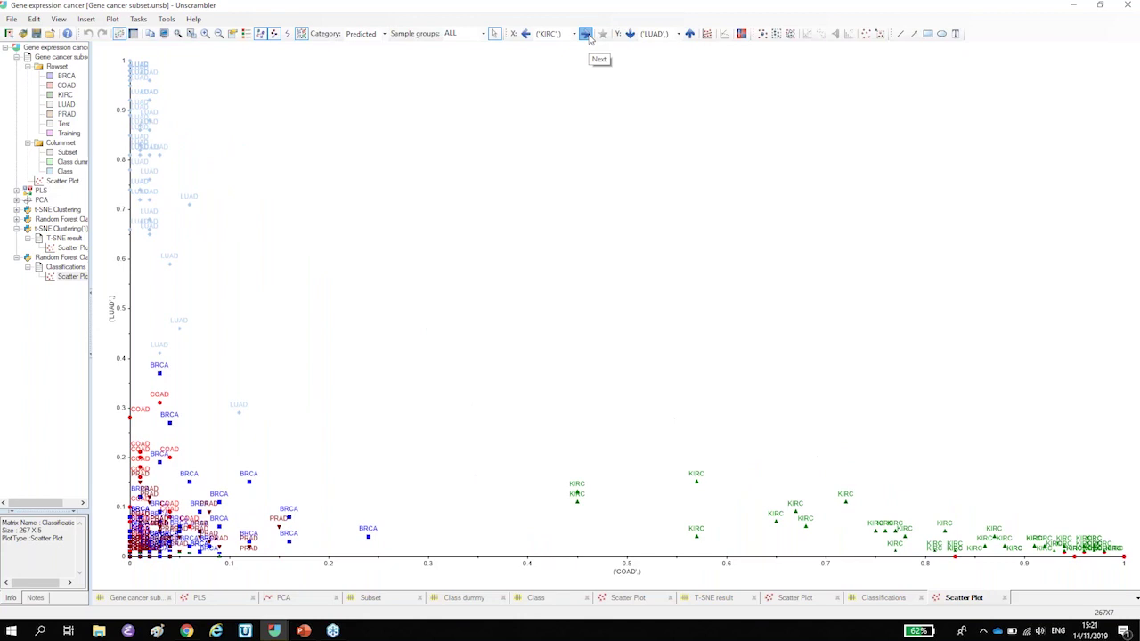